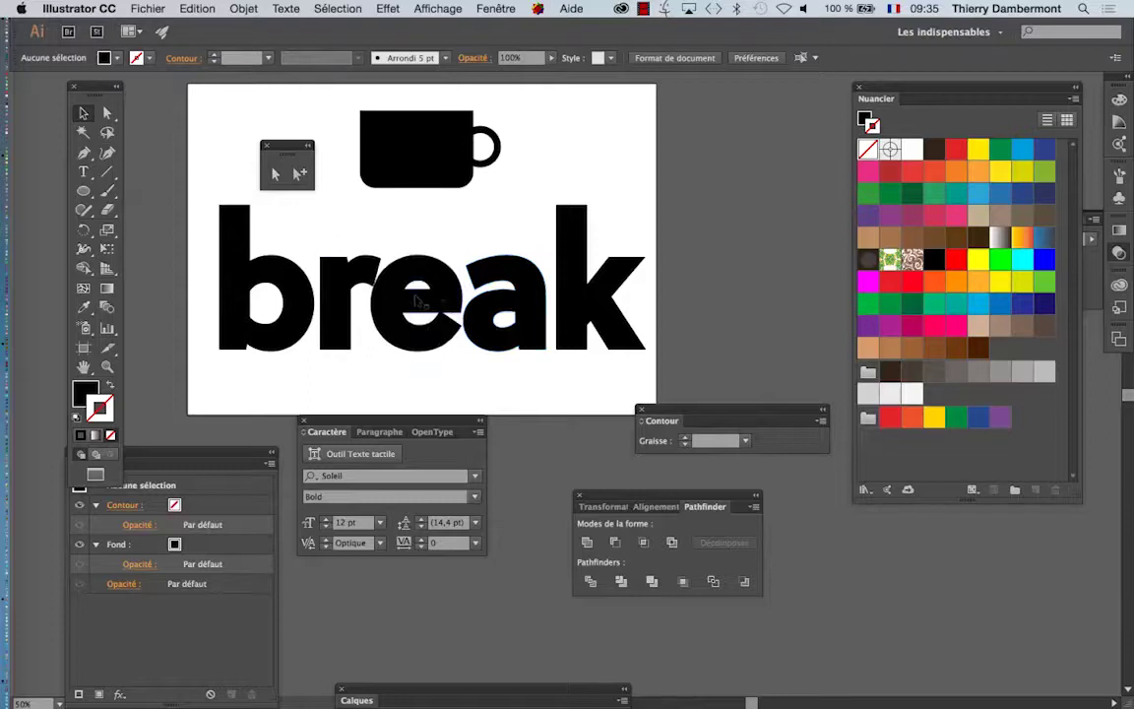
# Apply a live Arrondis round-corners effect with a 14 mm radius to the break lettering group
pyautogui.scroll(-1, 475, 320)
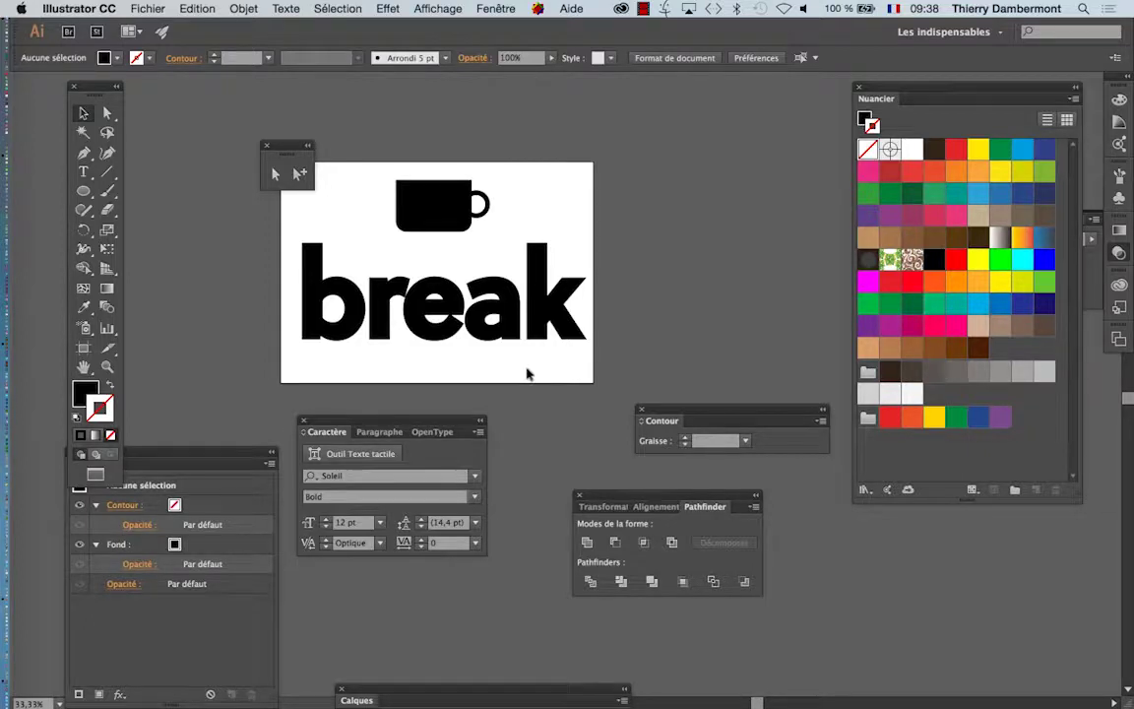
pyautogui.scroll(1, 515, 361)
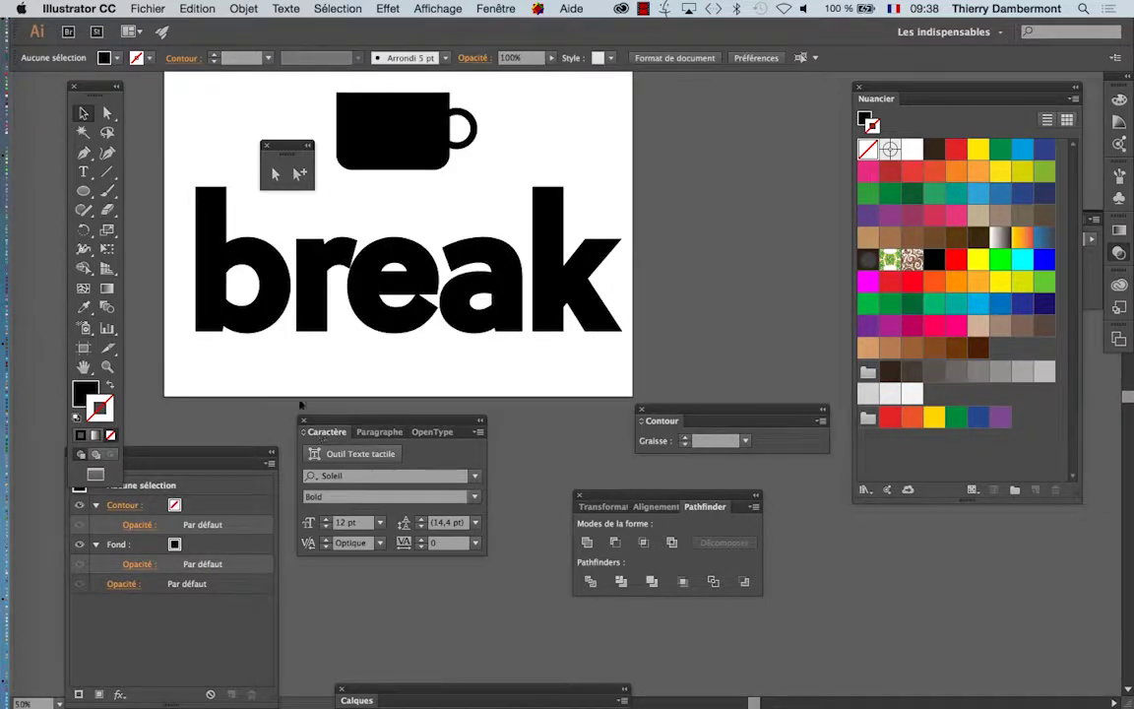
pyautogui.click(423, 297)
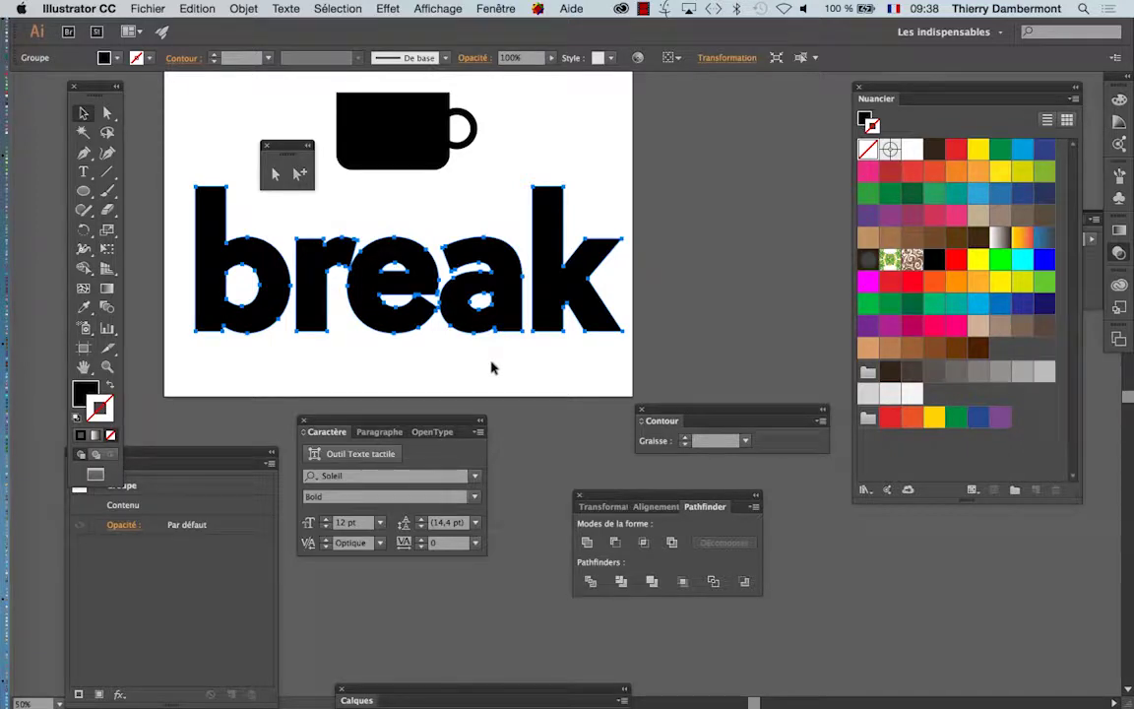
pyautogui.click(386, 9)
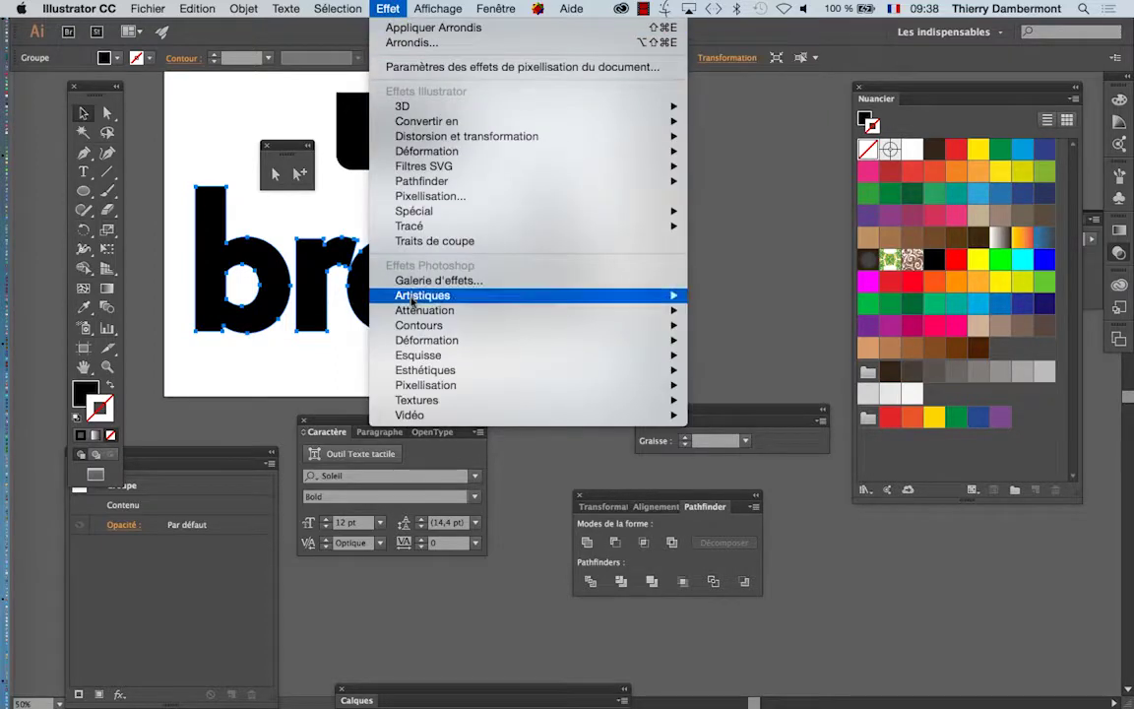
pyautogui.moveTo(501, 211)
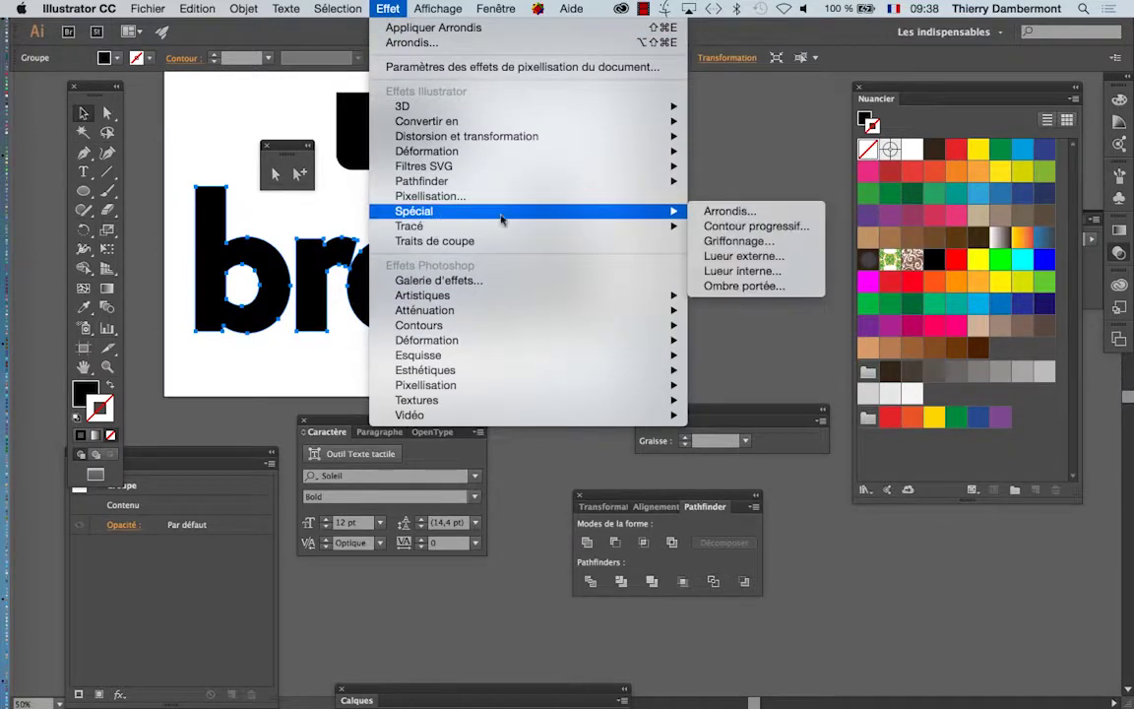
pyautogui.click(729, 211)
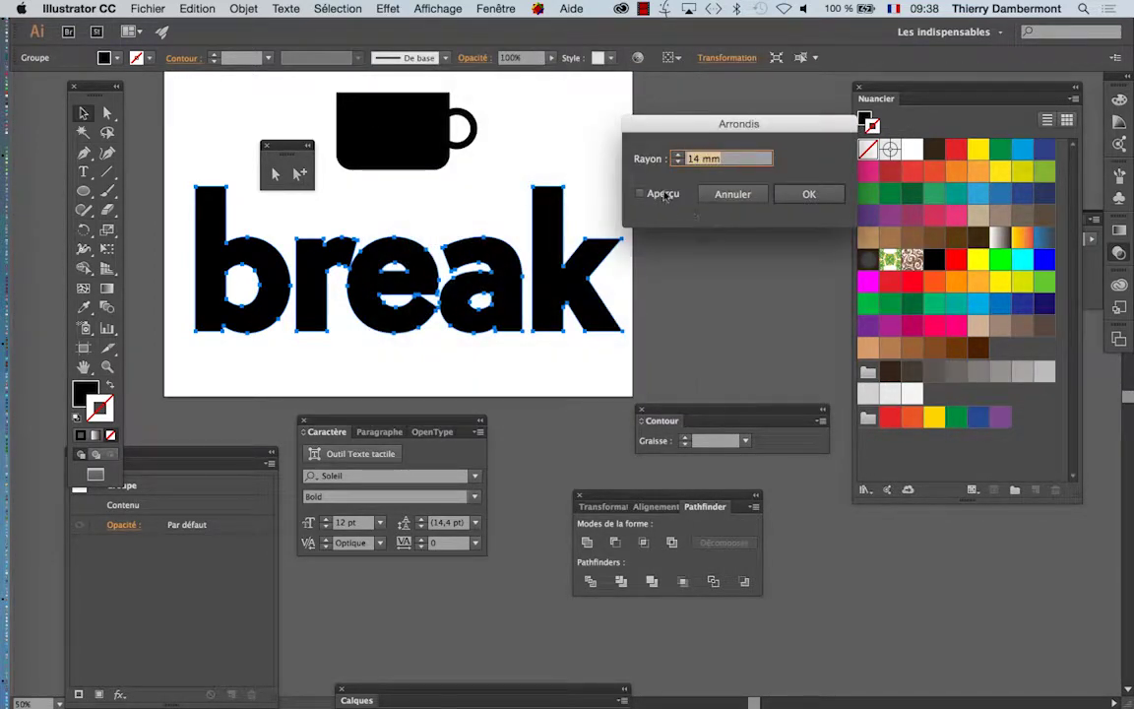
pyautogui.click(666, 195)
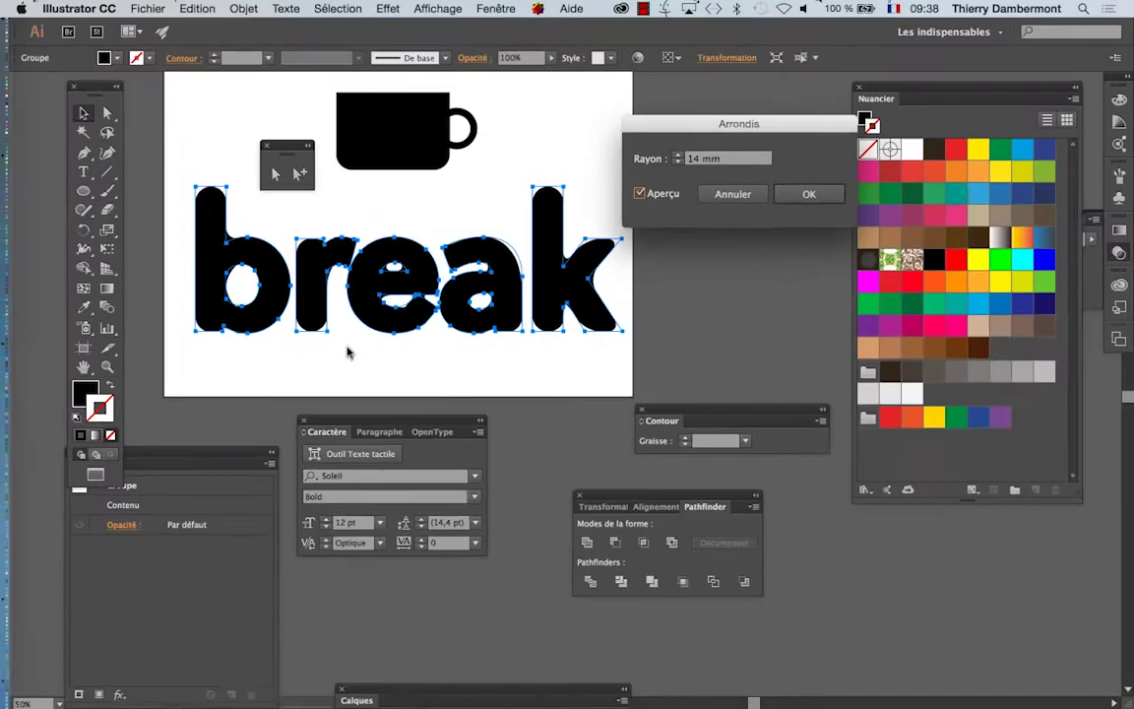
pyautogui.click(809, 195)
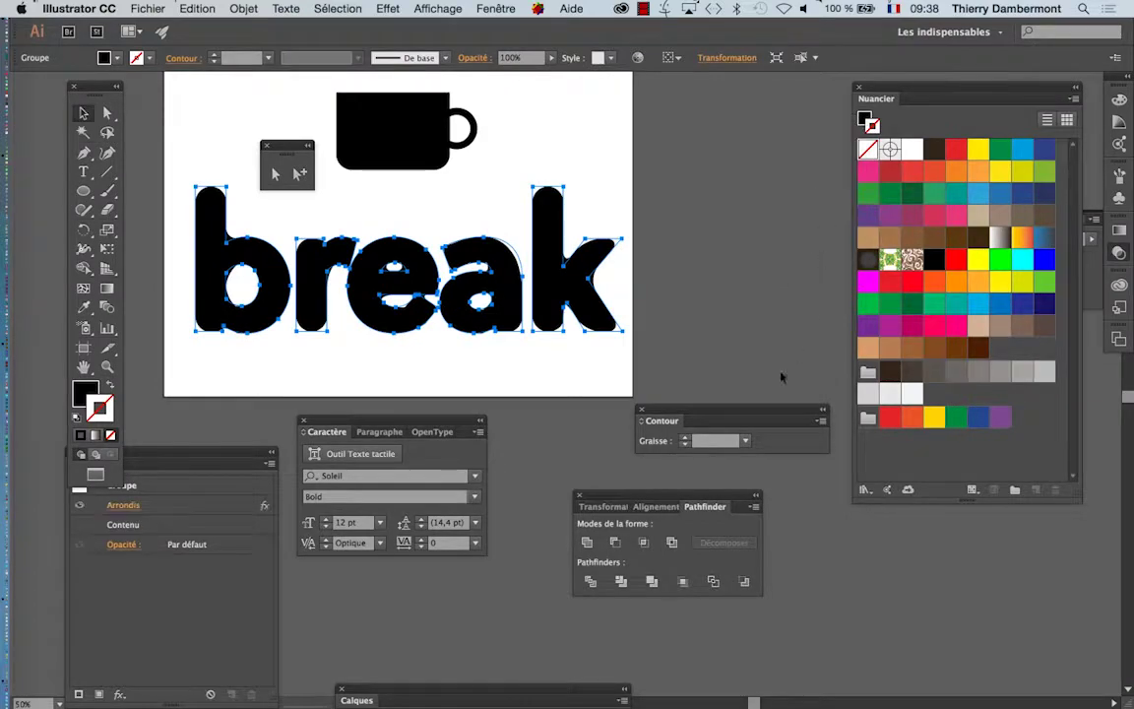
# Reselect the break lettering, dock the Aspect panel and reopen Arrondis with preview on
pyautogui.click(499, 378)
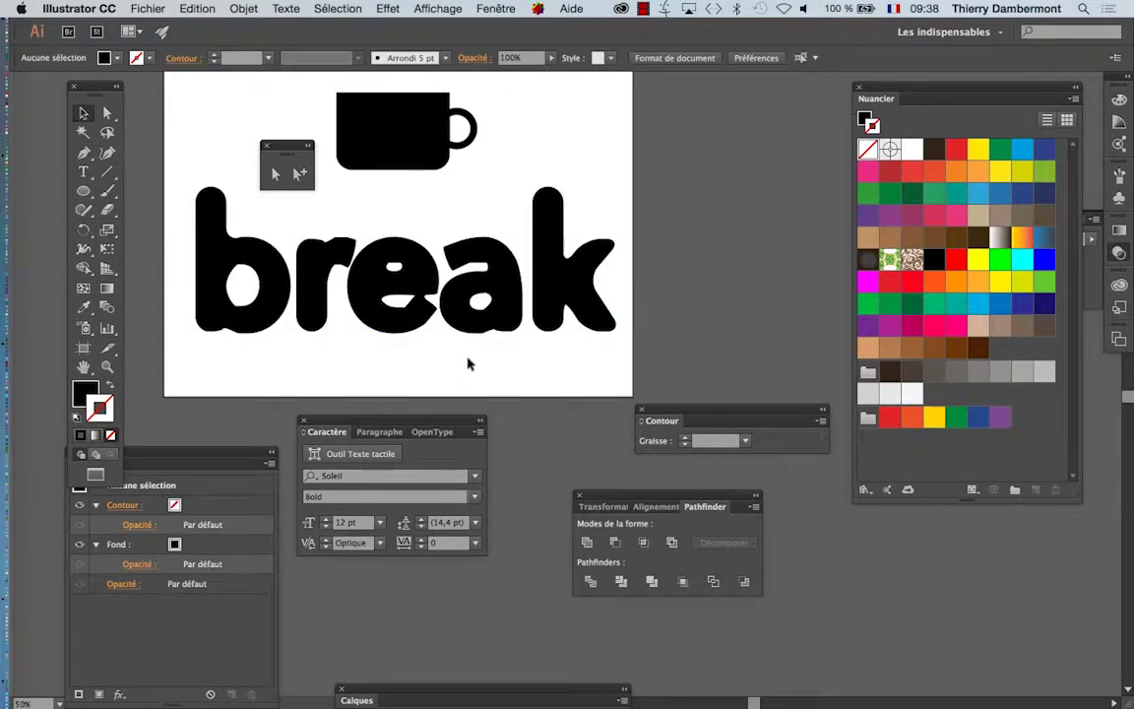
pyautogui.click(430, 304)
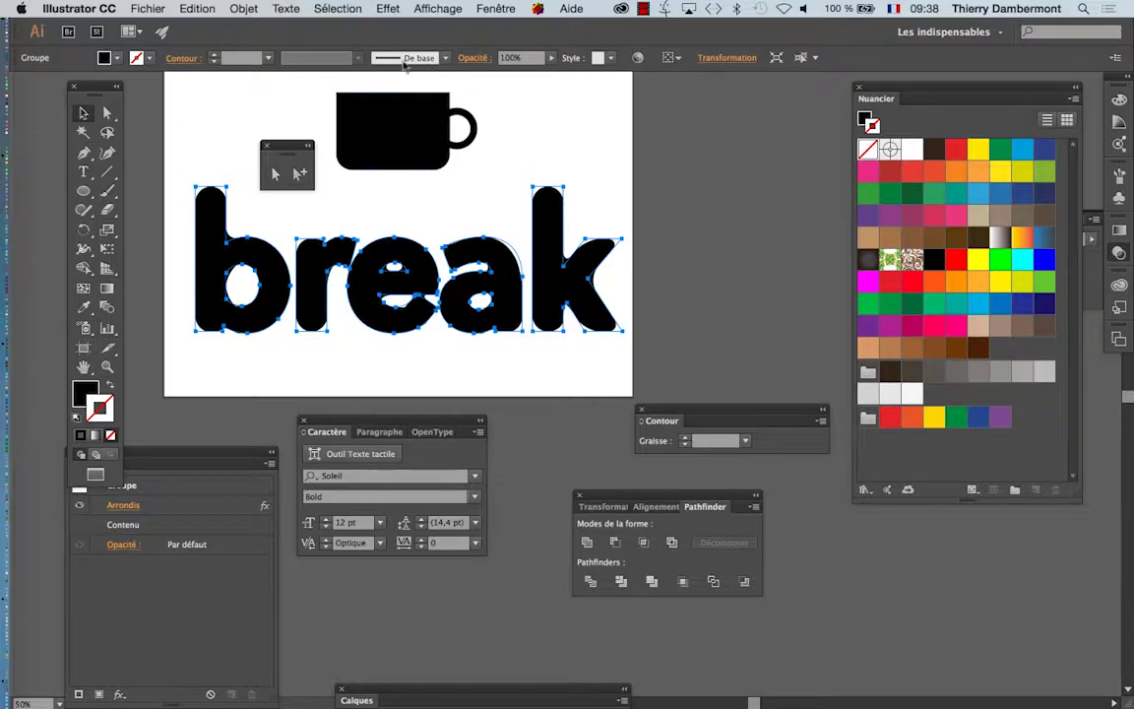
pyautogui.moveTo(141, 456); pyautogui.dragTo(725, 106)
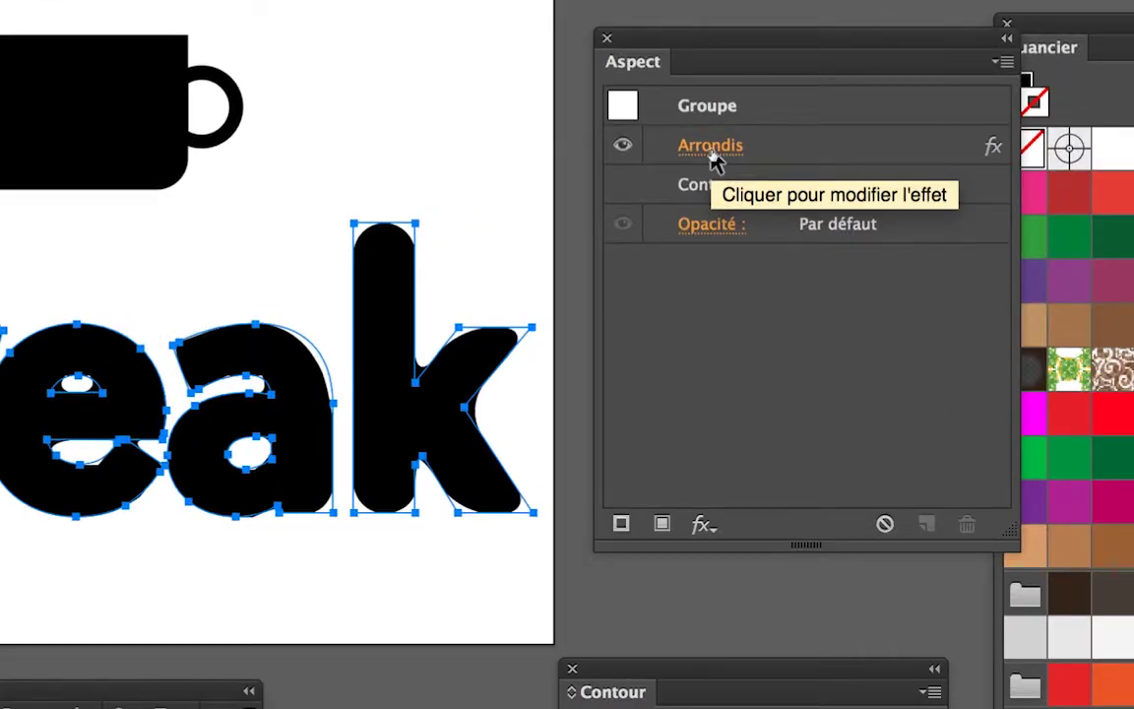
pyautogui.click(711, 148)
pyautogui.click(655, 173)
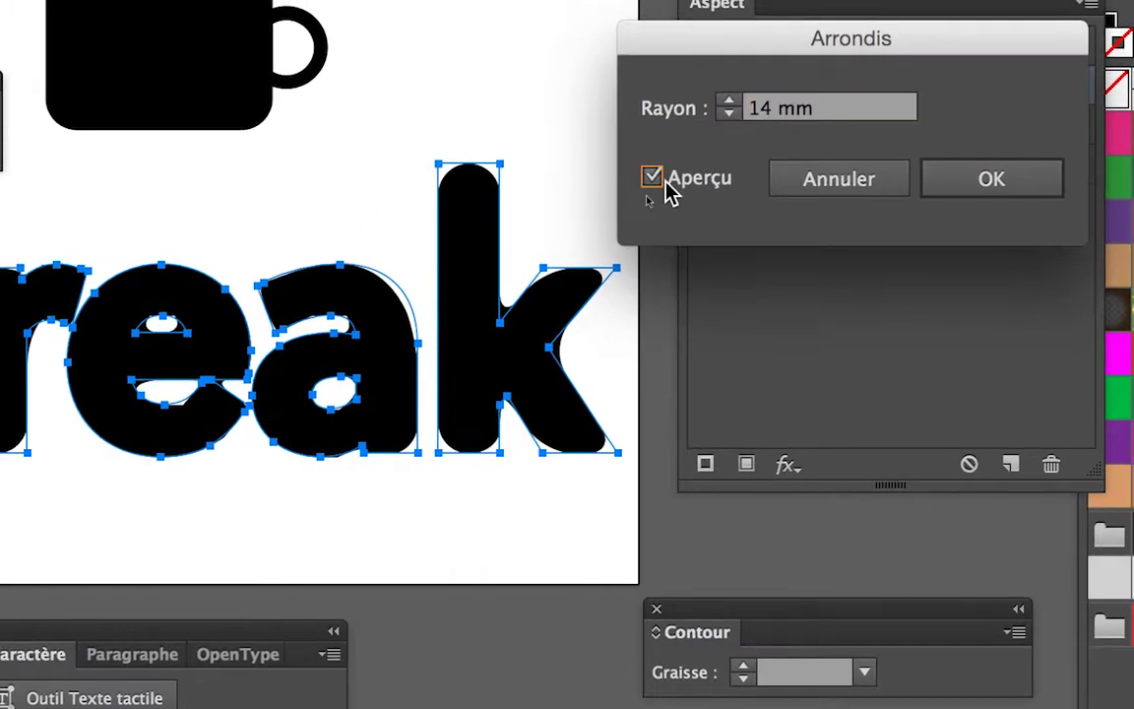
# Change the Arrondis radius to 11 mm, then hide the effect so corners look sharp
pyautogui.click(731, 109)
pyautogui.click(689, 160)
pyautogui.click(689, 159)
pyautogui.click(689, 159)
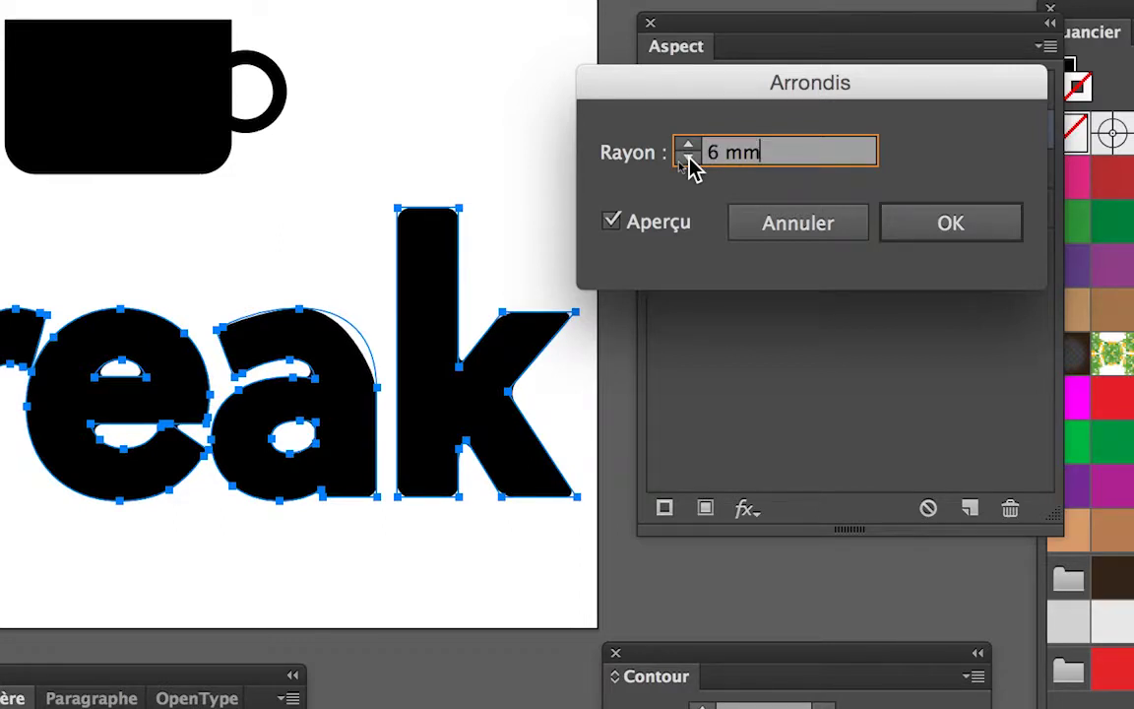
pyautogui.click(688, 159)
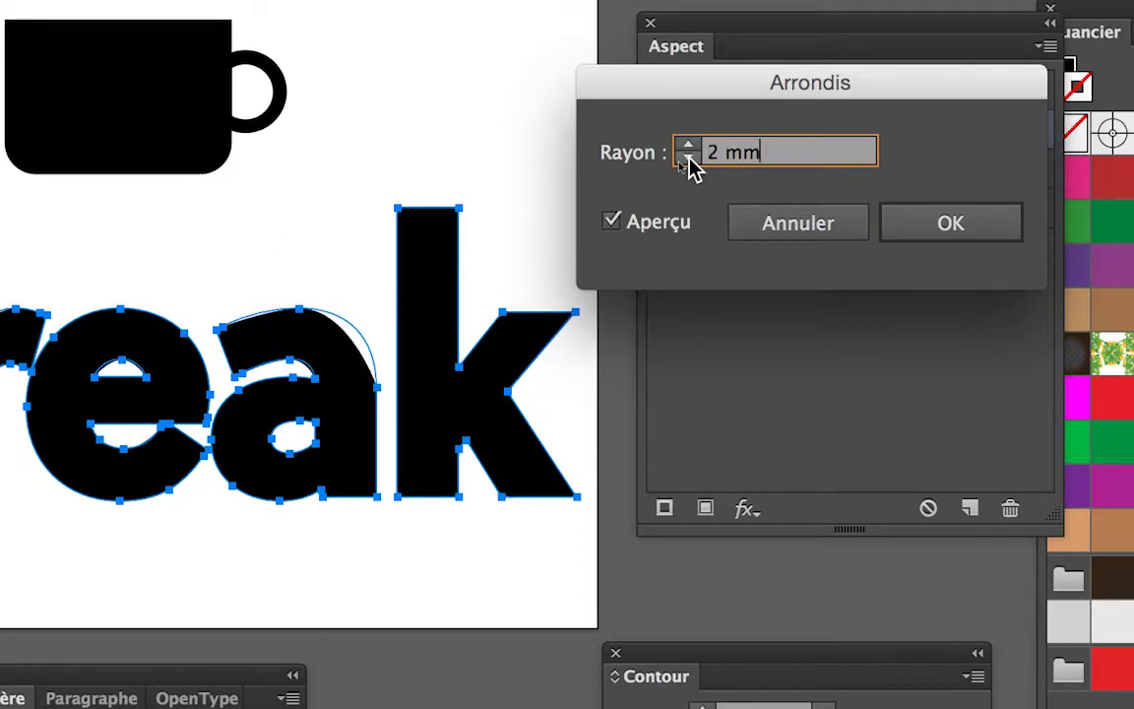
pyautogui.click(687, 159)
pyautogui.click(687, 147)
pyautogui.click(687, 147)
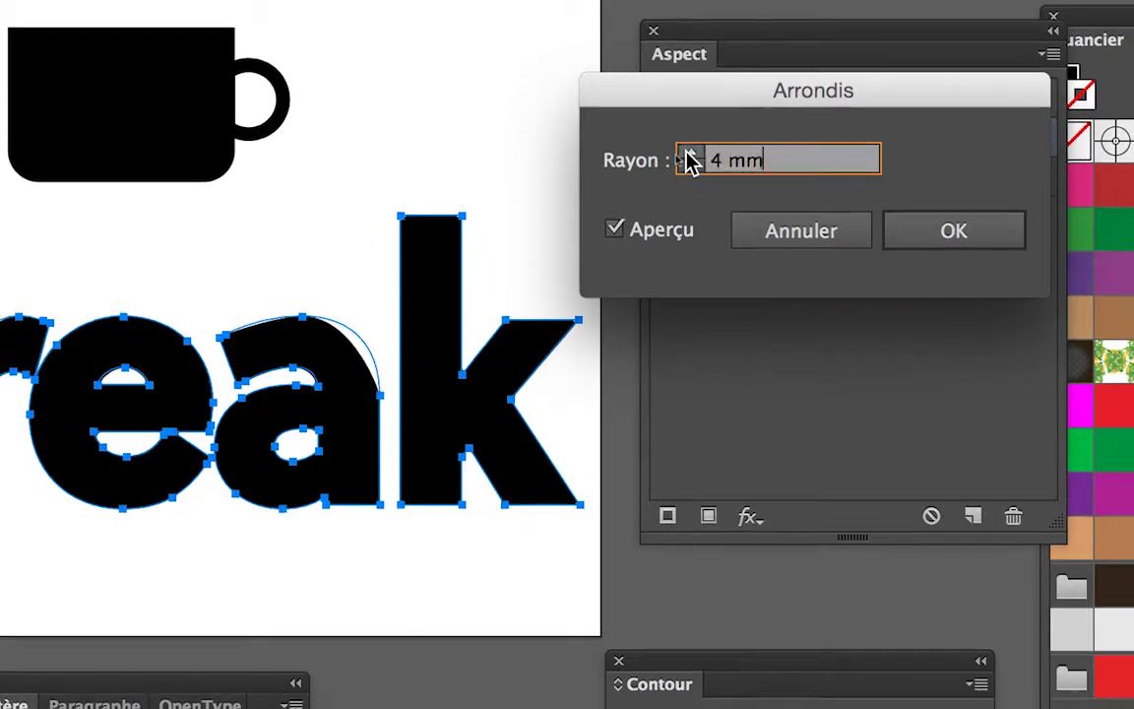
pyautogui.click(687, 148)
pyautogui.click(687, 147)
pyautogui.click(688, 147)
pyautogui.click(687, 148)
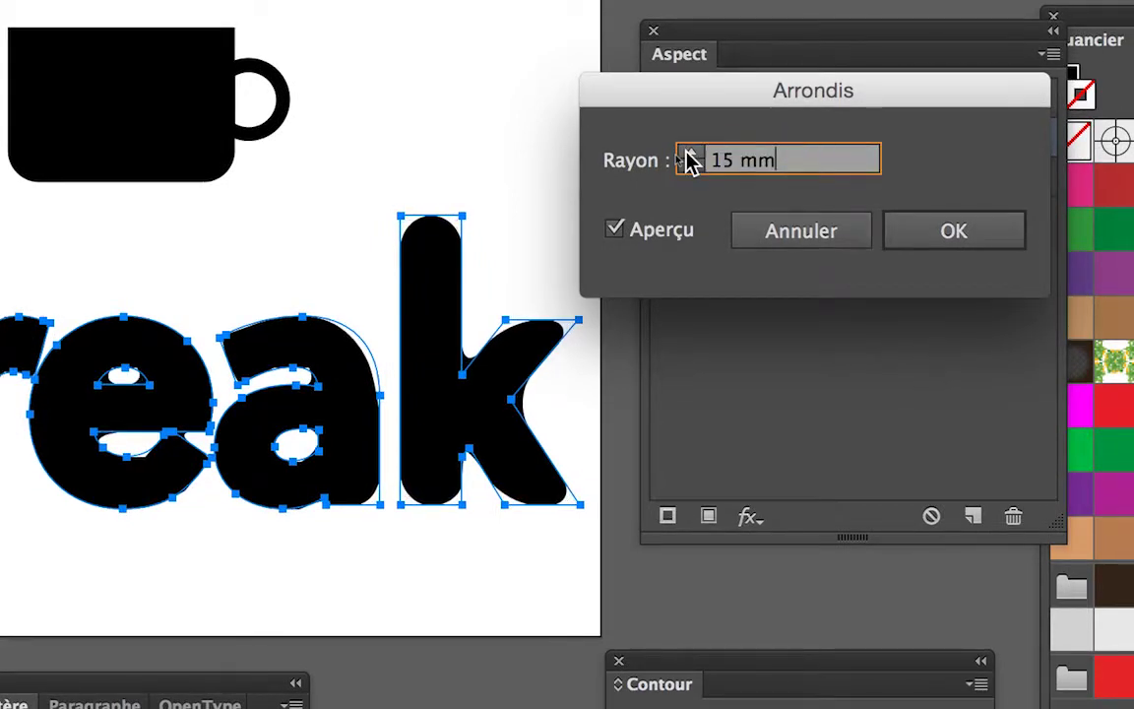
pyautogui.click(688, 159)
pyautogui.click(688, 160)
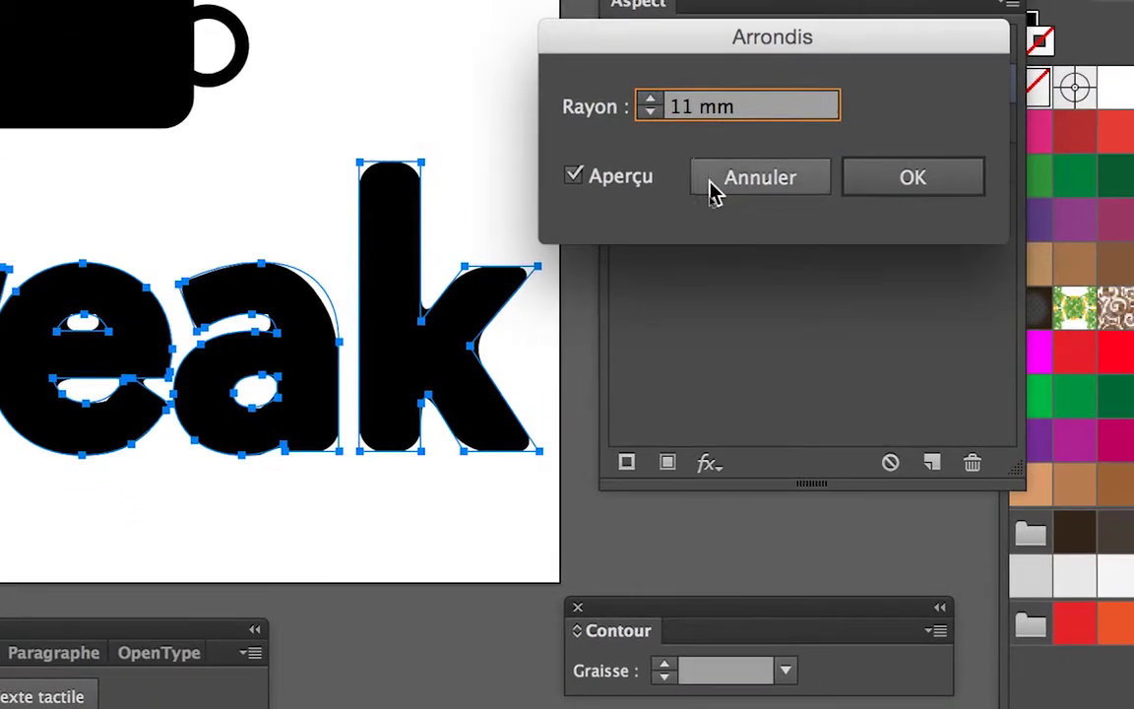
pyautogui.press('Return')
pyautogui.click(681, 145)
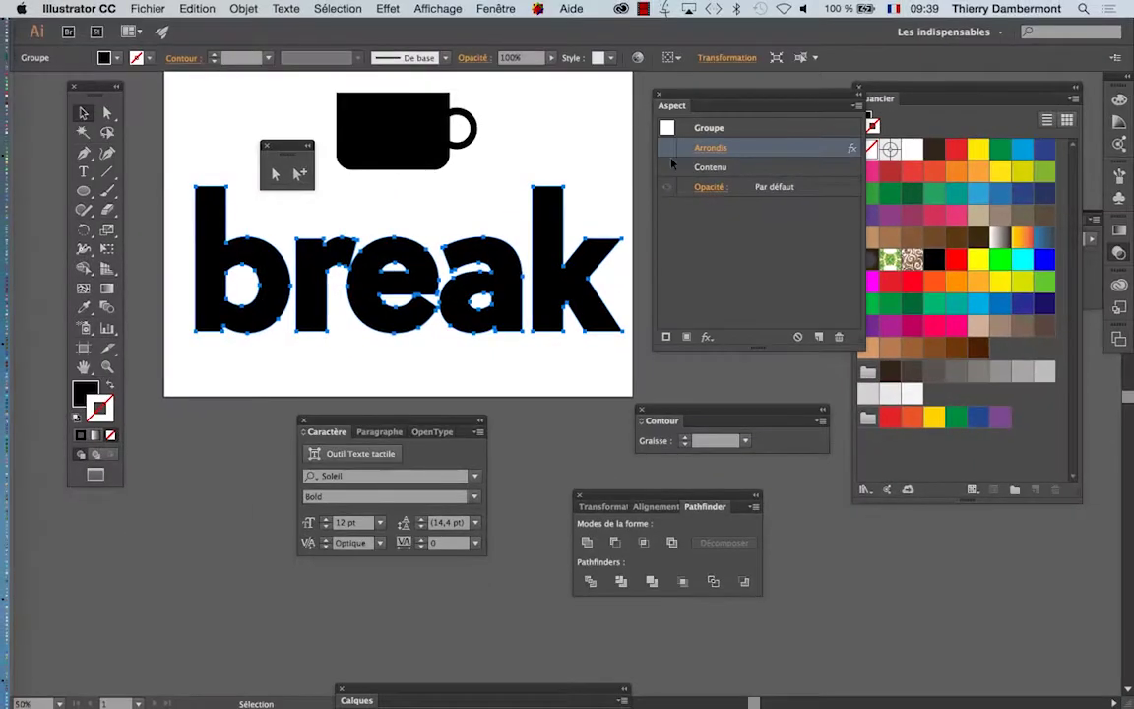
# Add a Zigzag effect to break, previewing 2.47 mm size and 0 ridges per segment
pyautogui.click(384, 9)
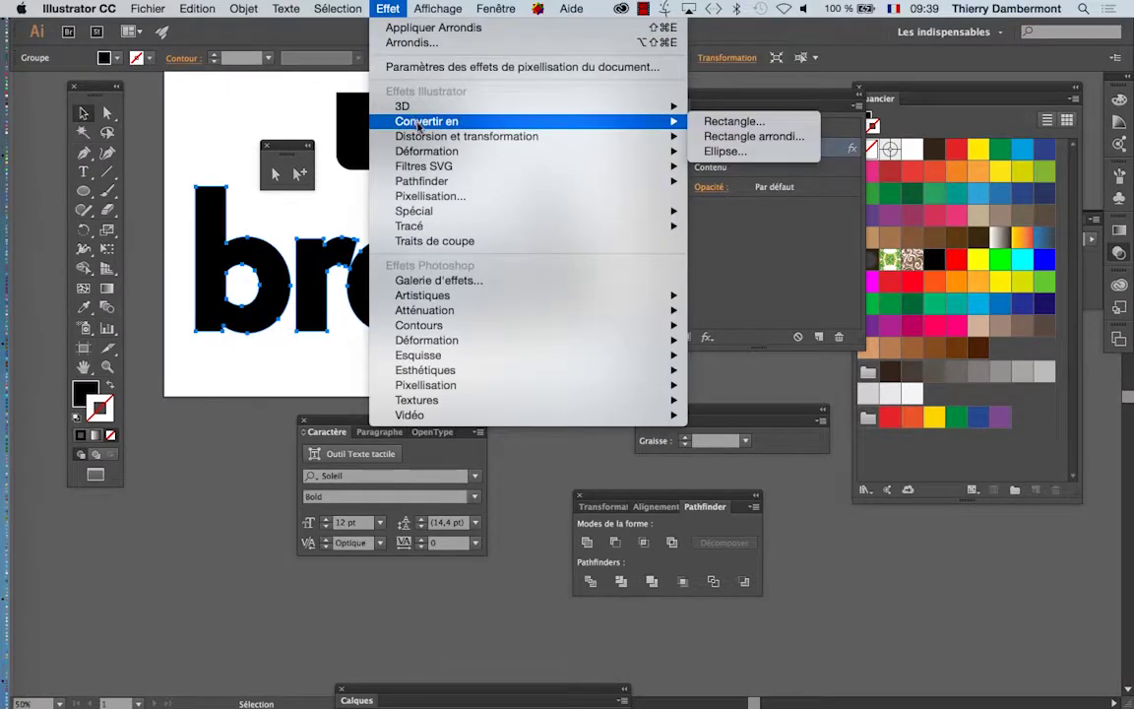
pyautogui.moveTo(467, 136)
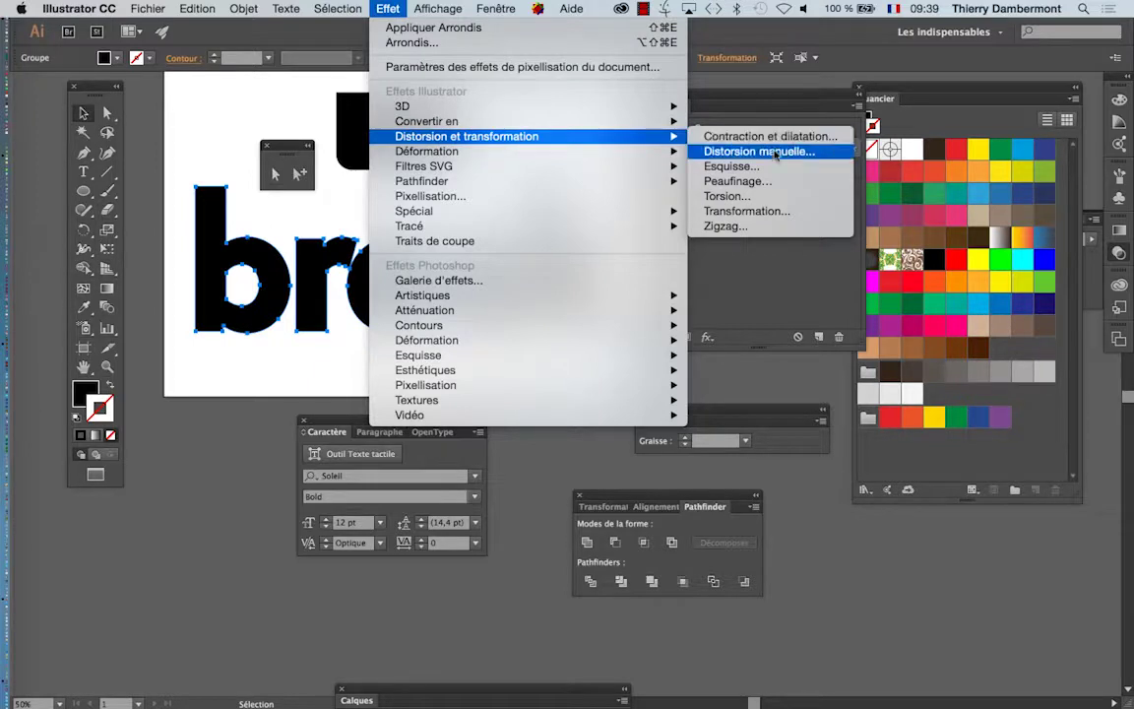
pyautogui.click(754, 228)
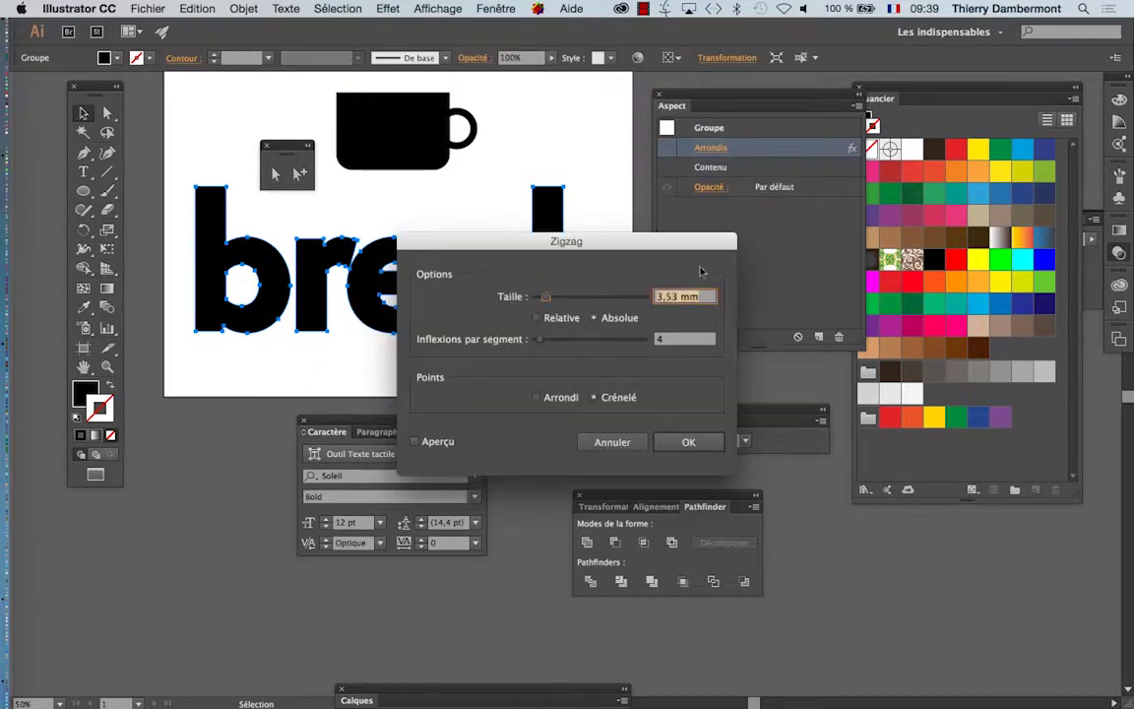
pyautogui.moveTo(532, 255); pyautogui.dragTo(739, 329)
pyautogui.click(622, 515)
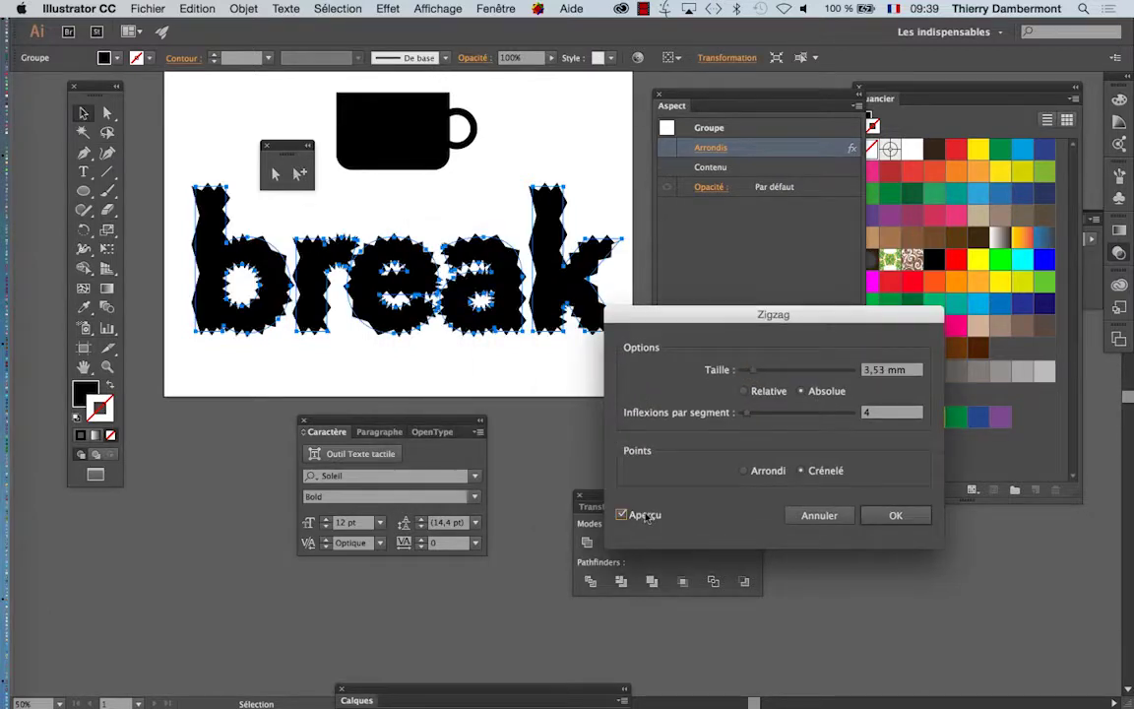
pyautogui.moveTo(749, 372); pyautogui.dragTo(743, 372)
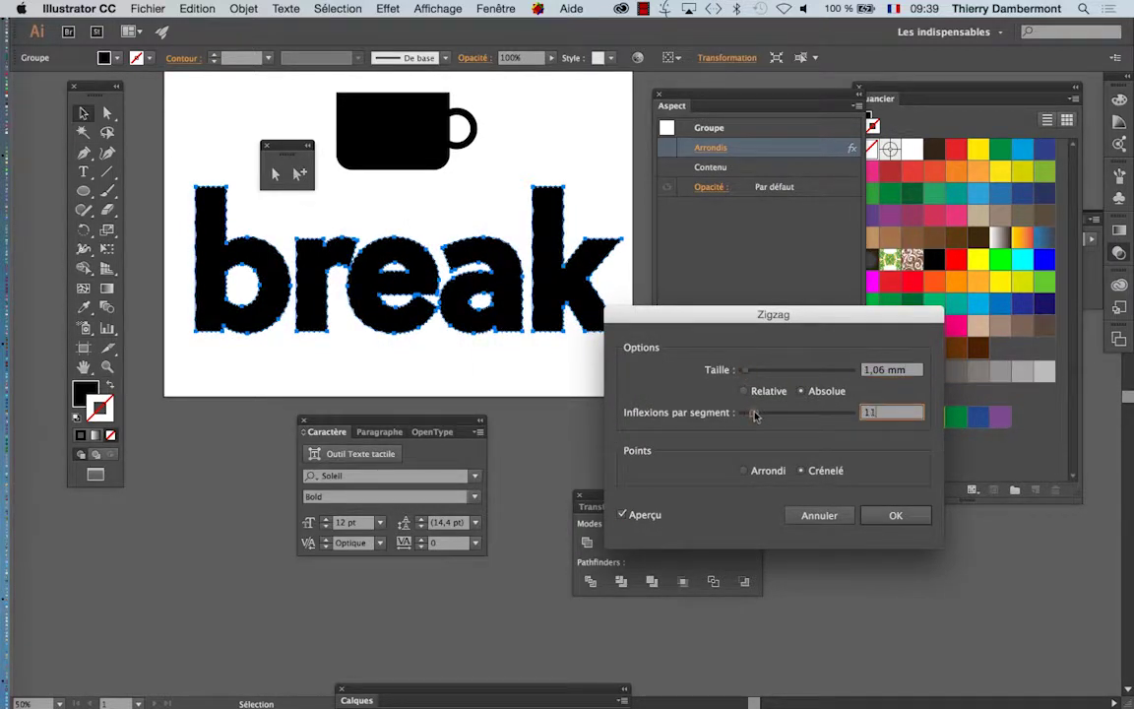
pyautogui.moveTo(756, 412); pyautogui.dragTo(749, 412)
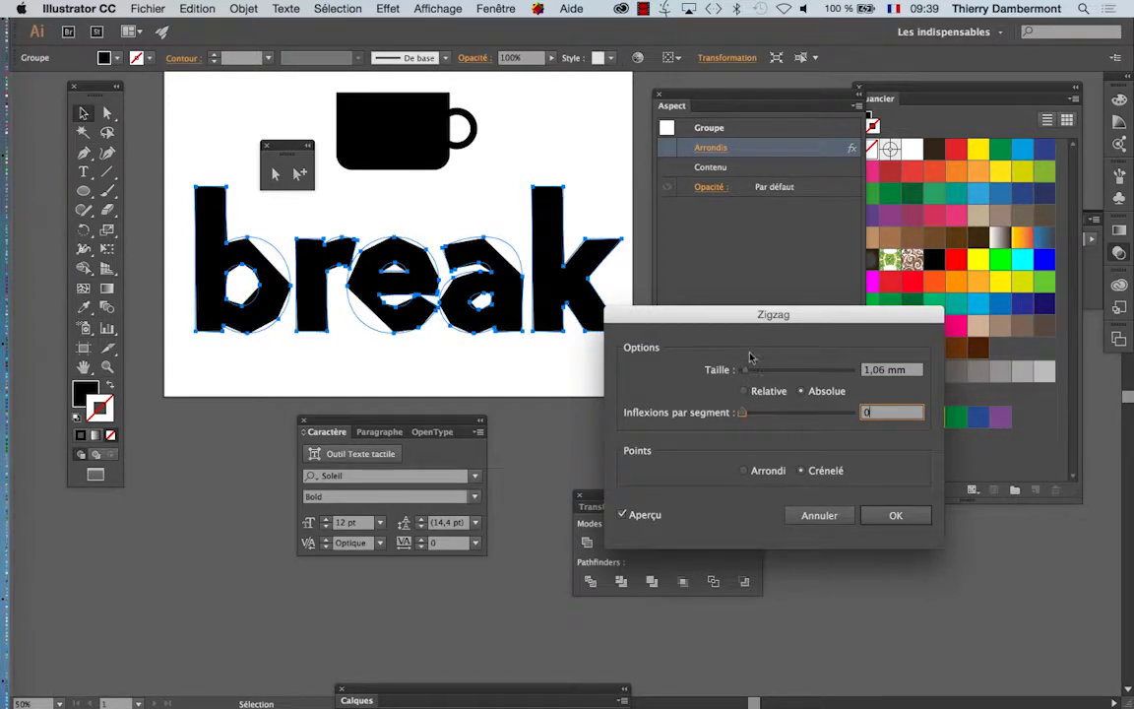
pyautogui.moveTo(760, 314); pyautogui.dragTo(811, 193)
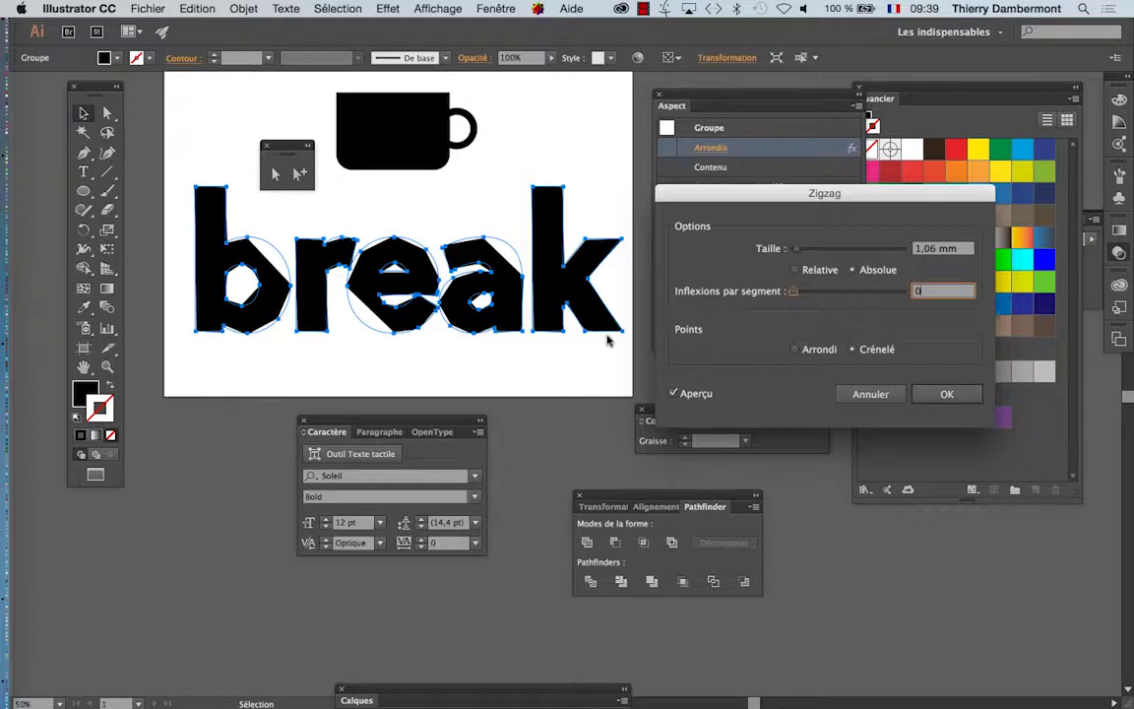
pyautogui.moveTo(793, 298)
pyautogui.mouseDown()
pyautogui.moveTo(808, 253)
pyautogui.moveTo(800, 249)
pyautogui.mouseUp()
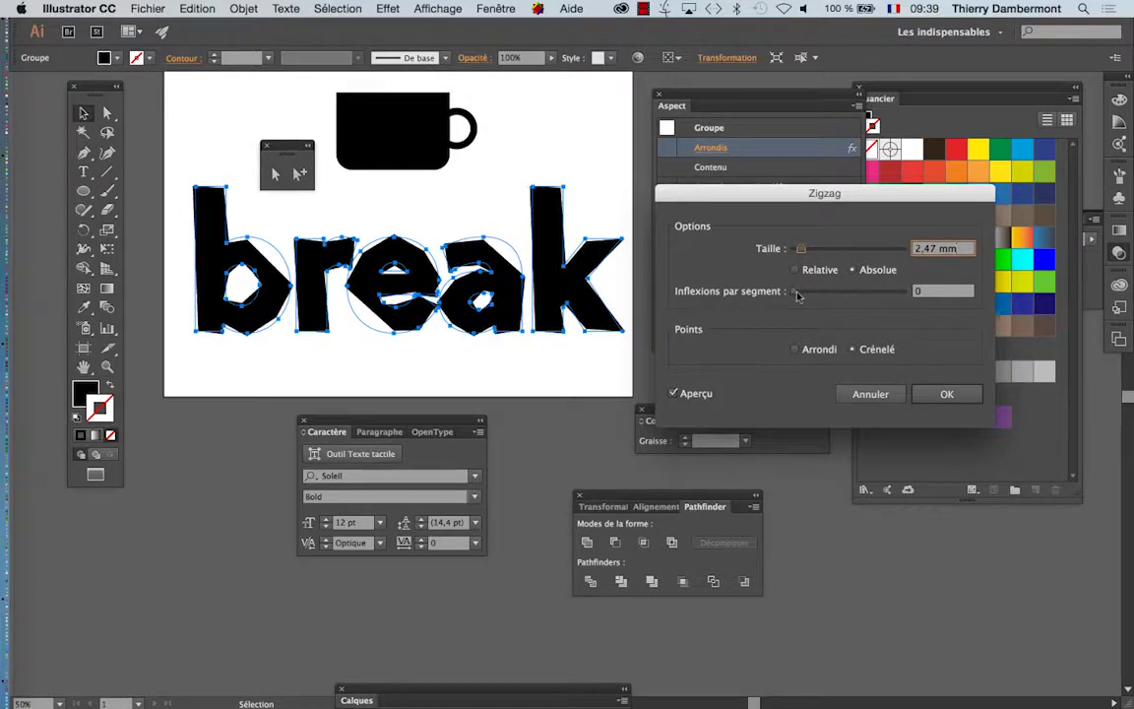
# Apply the Zigzag at Relative 1% size, 1 ridge per segment, with Crénelé points
pyautogui.click(795, 293)
pyautogui.click(807, 352)
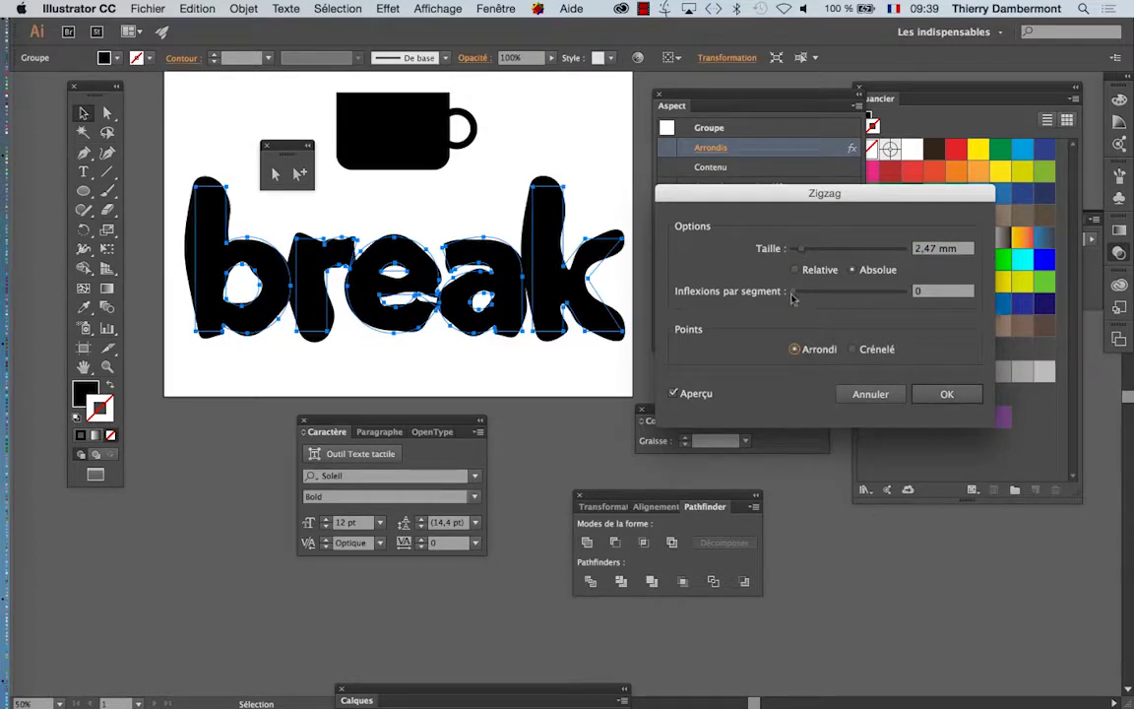
pyautogui.moveTo(801, 249); pyautogui.dragTo(793, 297)
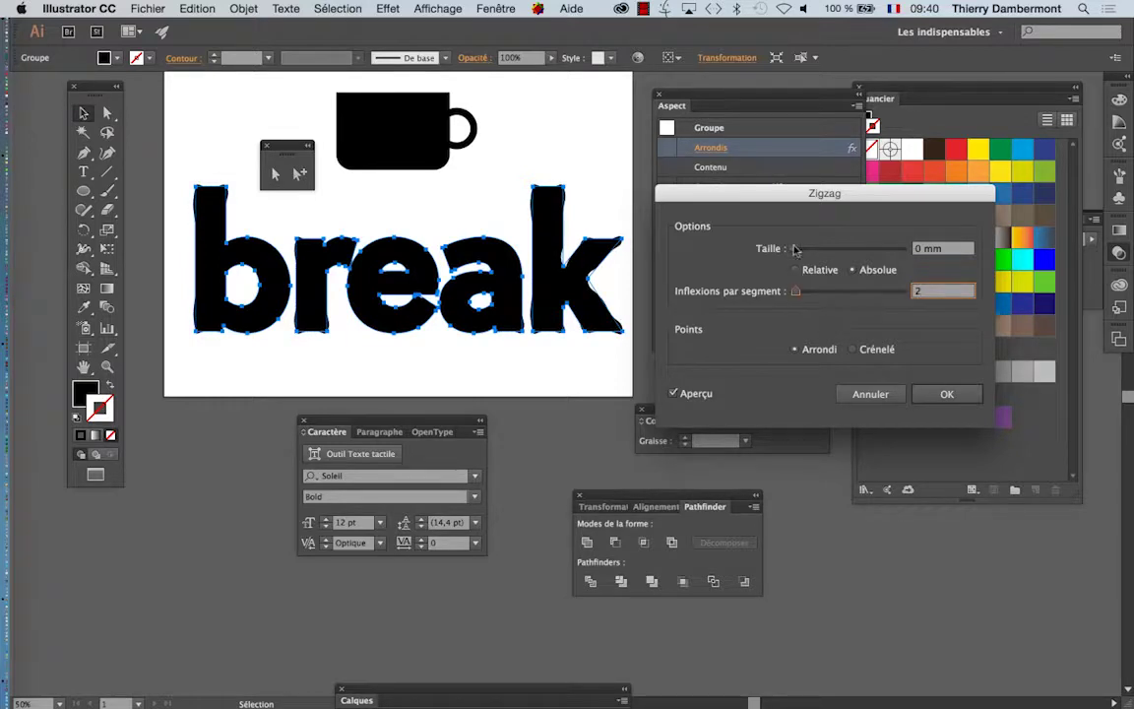
pyautogui.moveTo(795, 249); pyautogui.dragTo(791, 257)
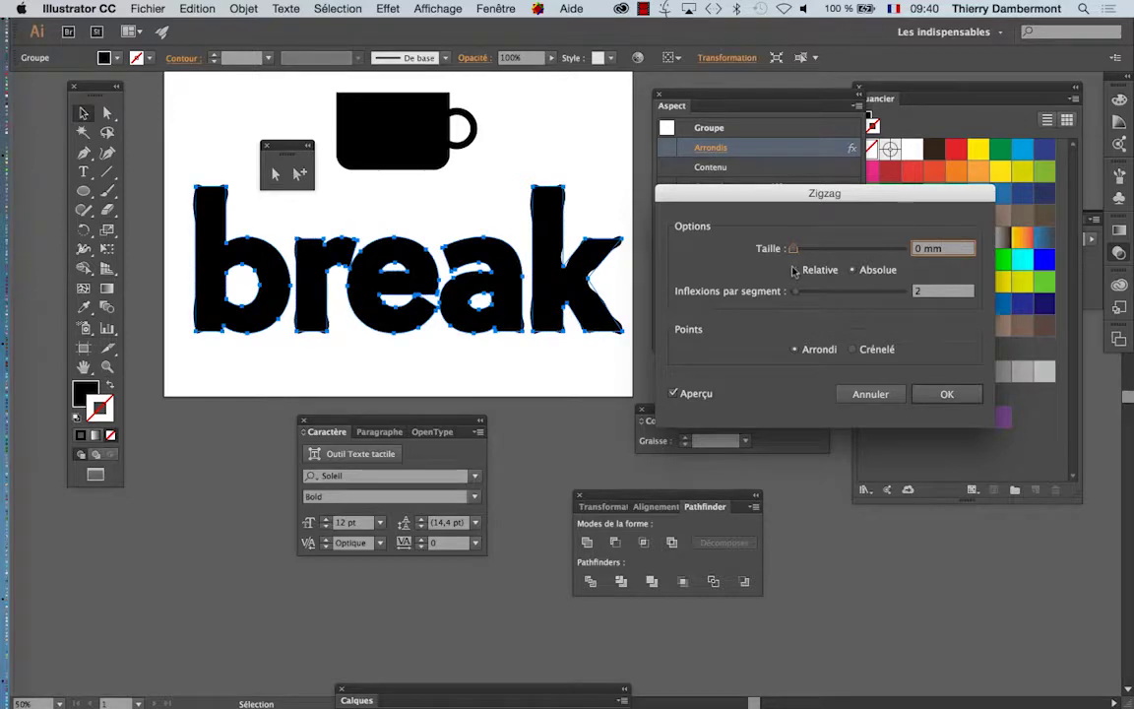
pyautogui.click(796, 271)
pyautogui.click(797, 251)
pyautogui.moveTo(798, 251); pyautogui.dragTo(796, 295)
pyautogui.click(853, 349)
pyautogui.write('5')
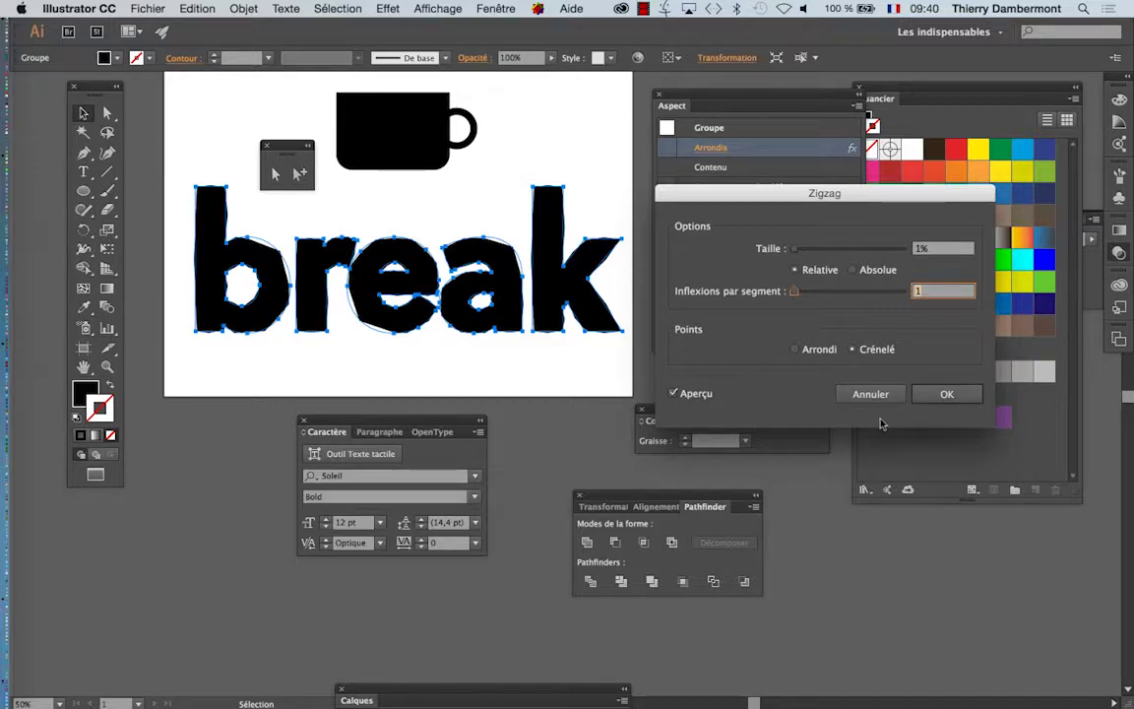
pyautogui.click(943, 392)
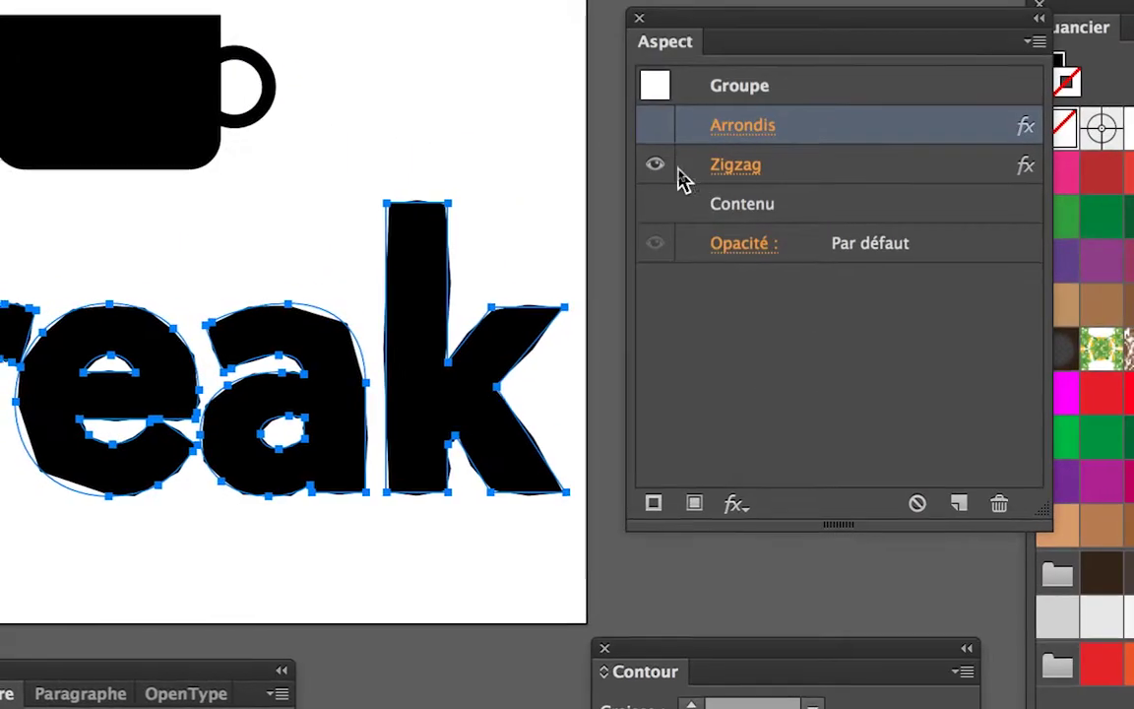
# Toggle Arrondis and Zigzag visibility to compare, leave both hidden, then open Distorsion et transformation
pyautogui.click(656, 165)
pyautogui.click(657, 127)
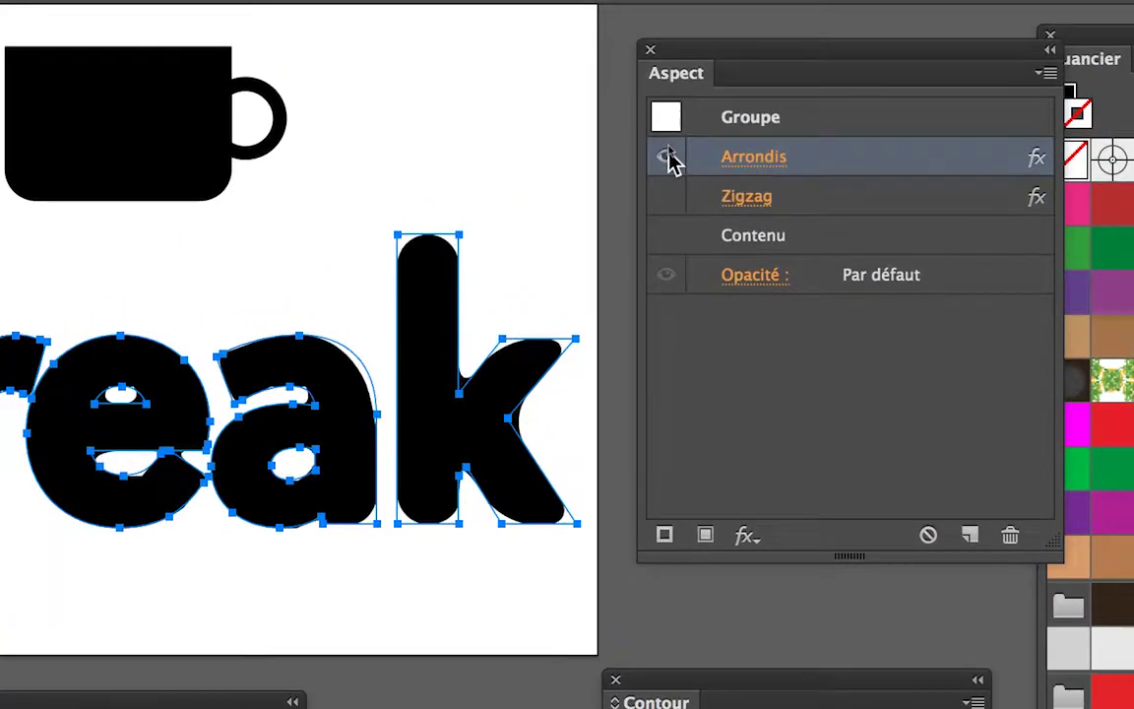
pyautogui.click(667, 194)
pyautogui.click(667, 156)
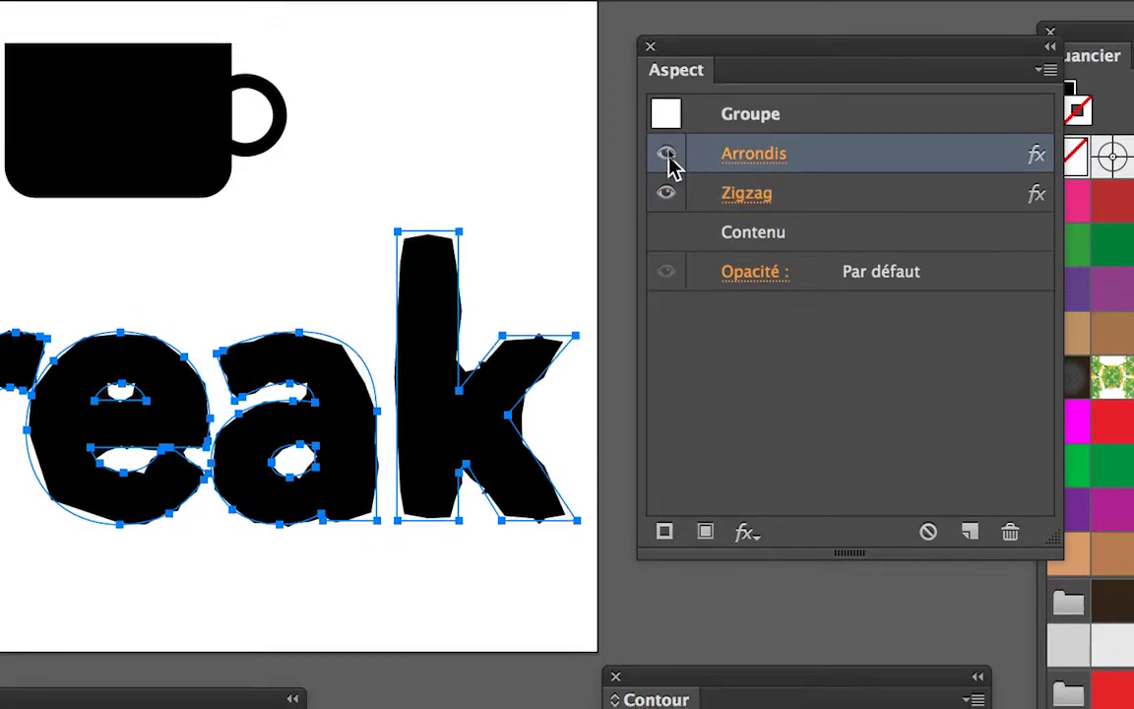
pyautogui.click(666, 193)
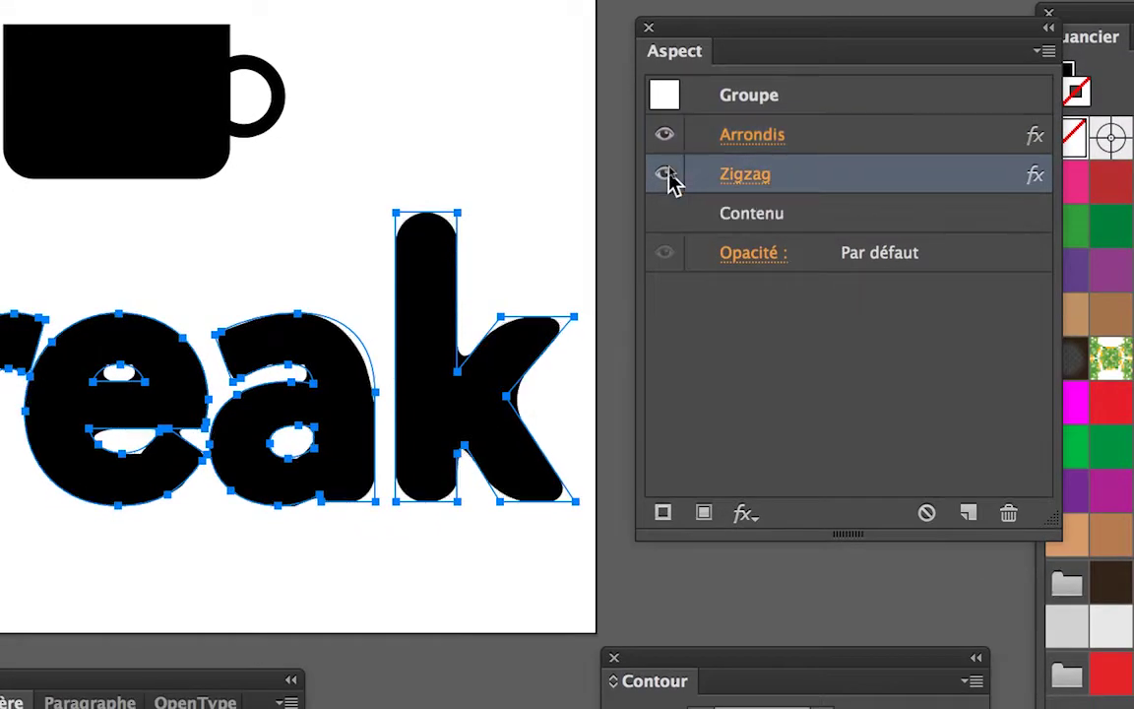
pyautogui.click(667, 156)
pyautogui.click(666, 194)
pyautogui.click(667, 156)
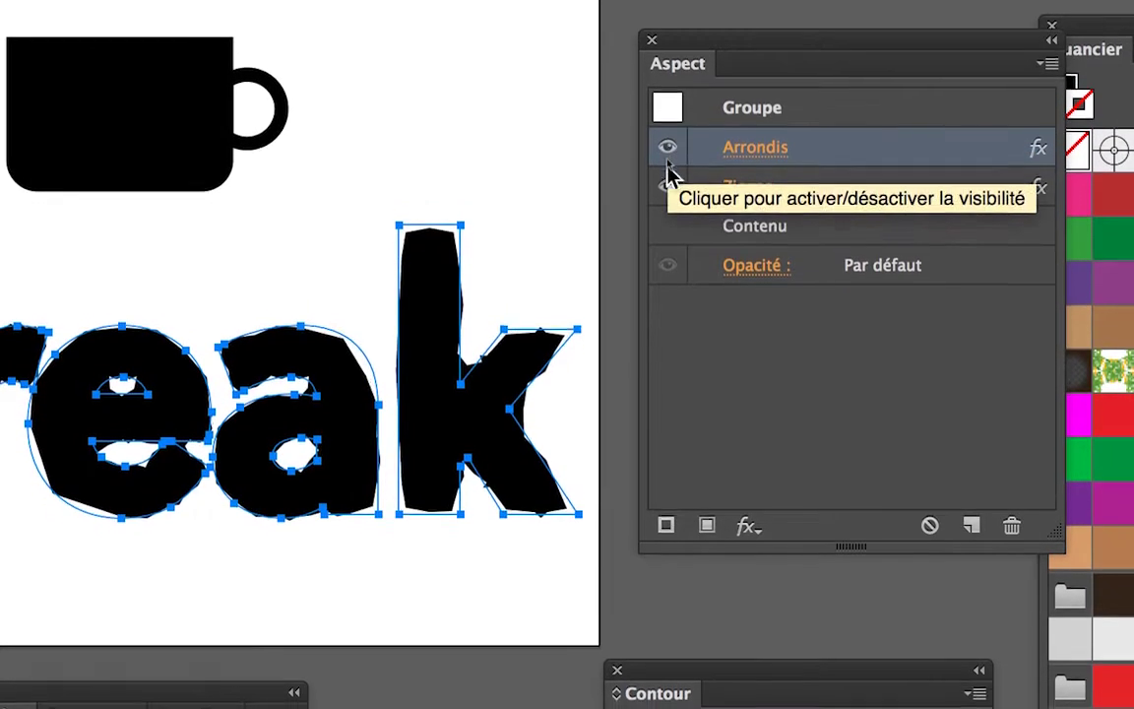
pyautogui.click(666, 180)
pyautogui.click(666, 139)
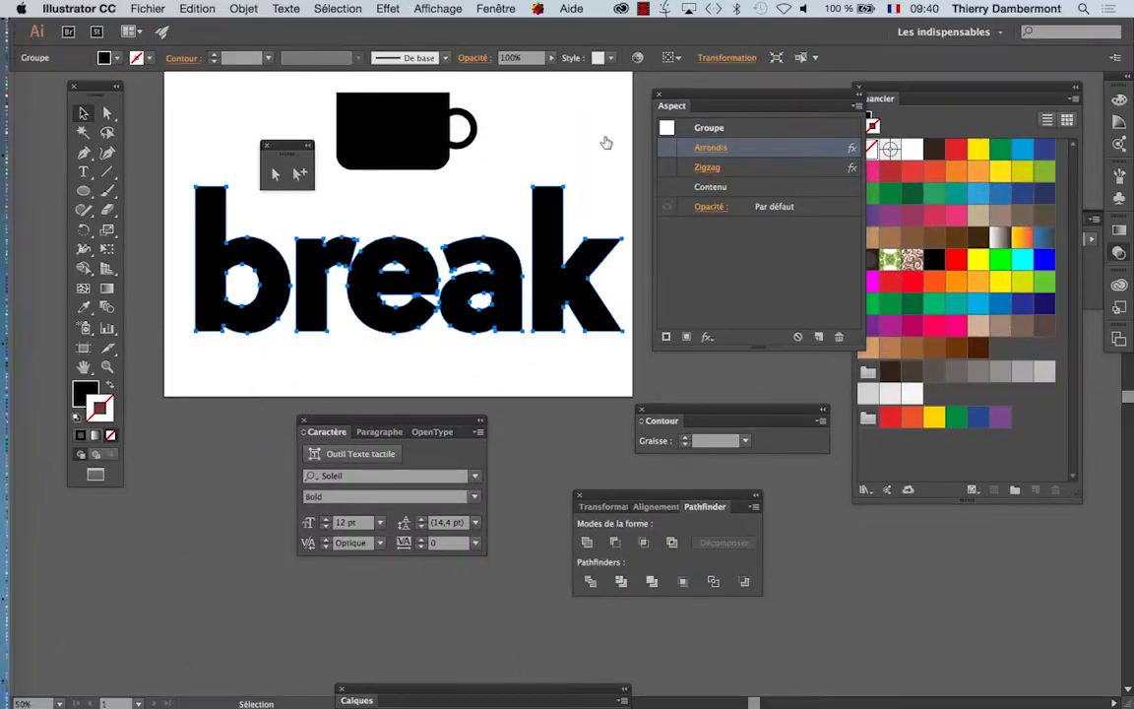
pyautogui.click(387, 8)
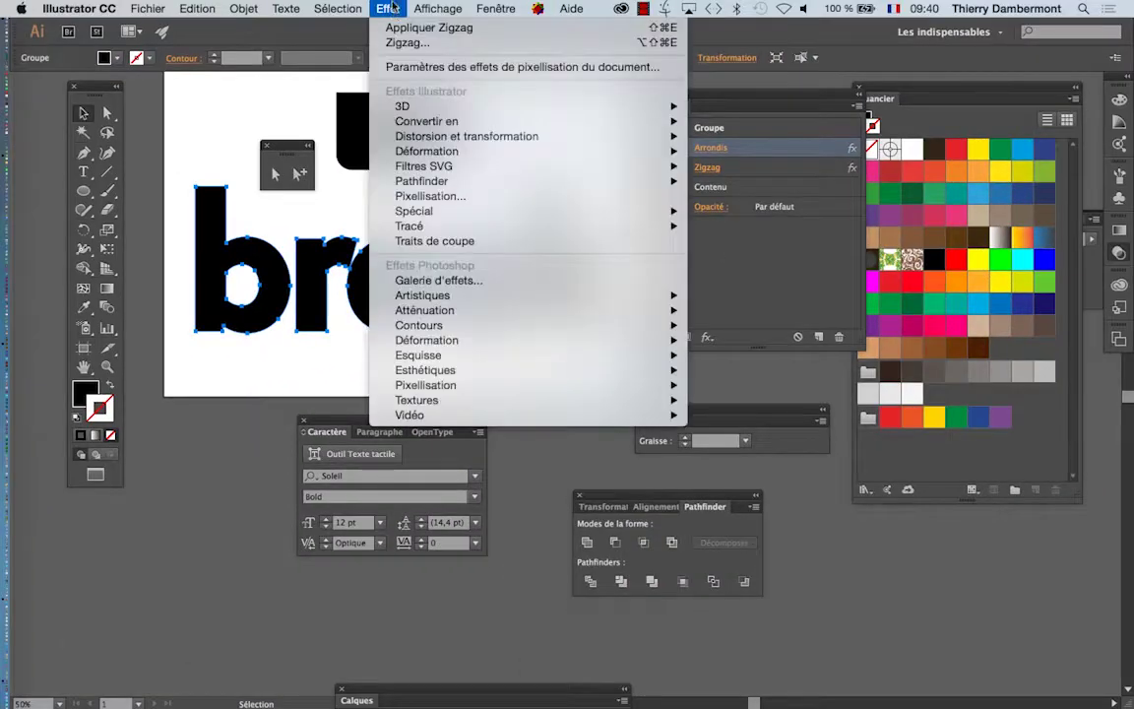
pyautogui.moveTo(466, 136)
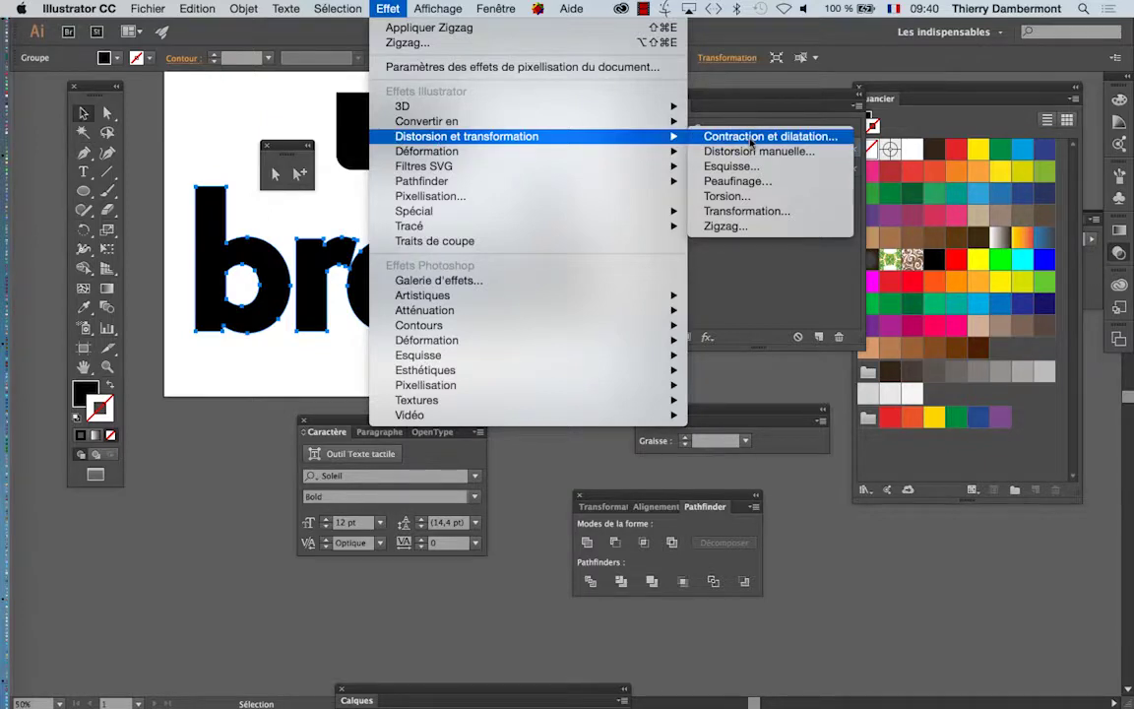
# Apply a Contraction et dilatation effect of about 8% bloat to the break letters
pyautogui.click(750, 140)
pyautogui.click(825, 350)
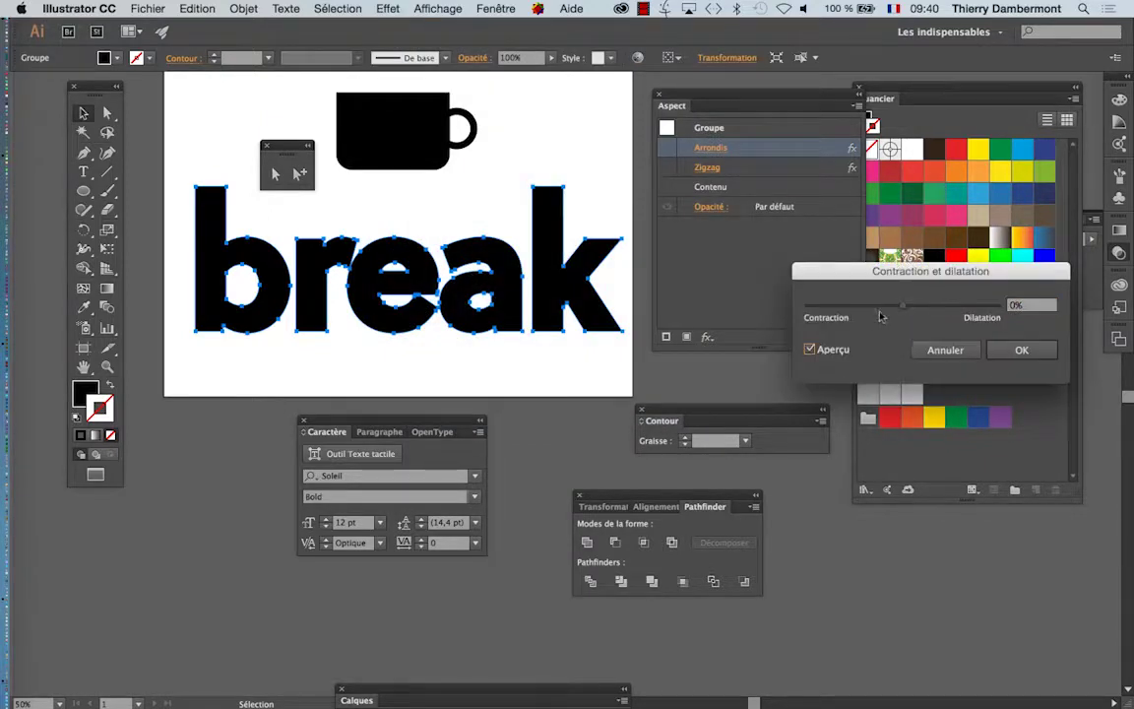
pyautogui.moveTo(898, 309); pyautogui.dragTo(911, 308)
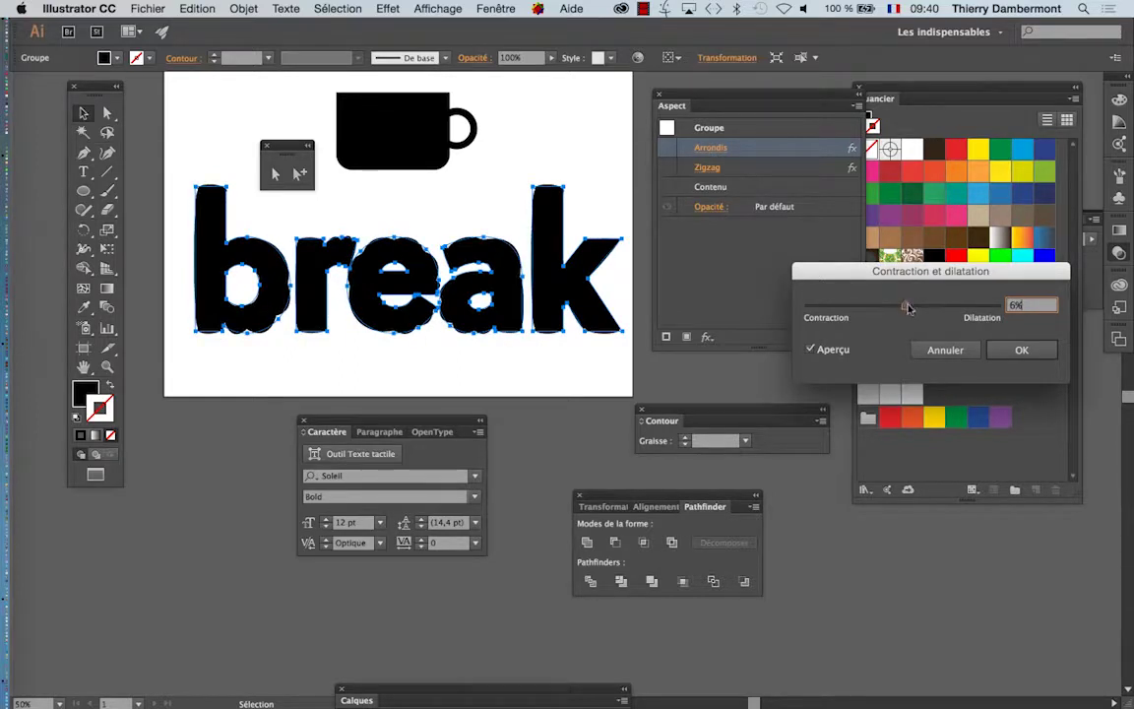
pyautogui.moveTo(910, 308); pyautogui.dragTo(908, 309)
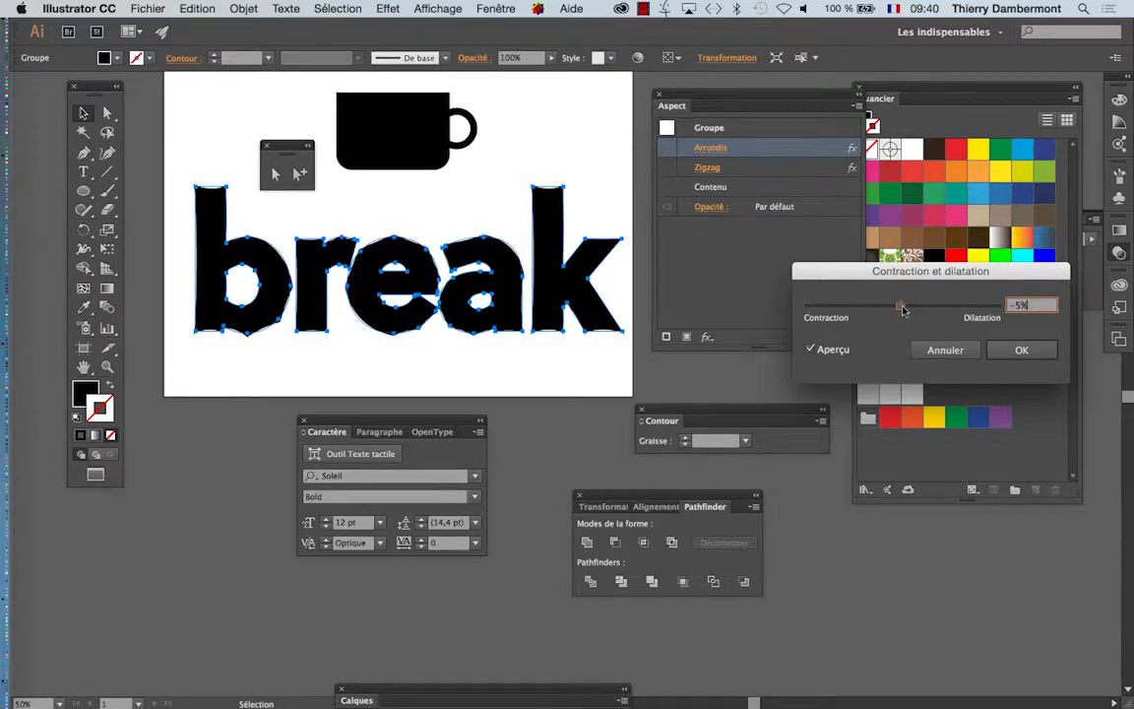
pyautogui.moveTo(908, 309); pyautogui.dragTo(904, 309)
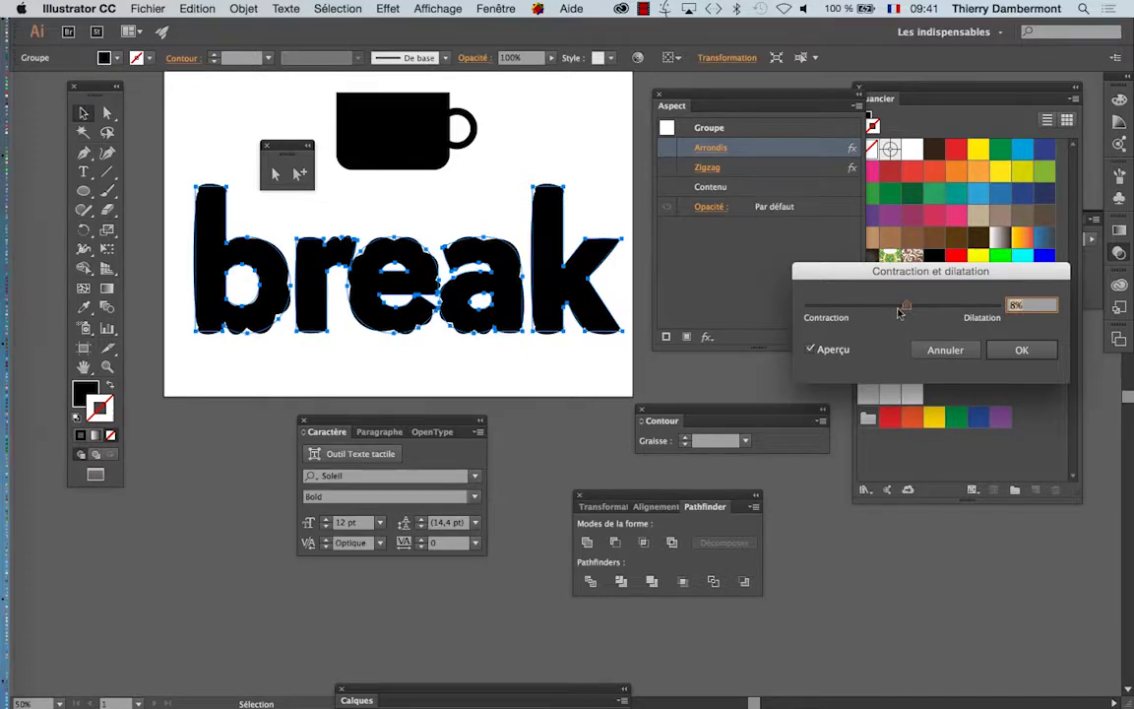
pyautogui.click(1013, 349)
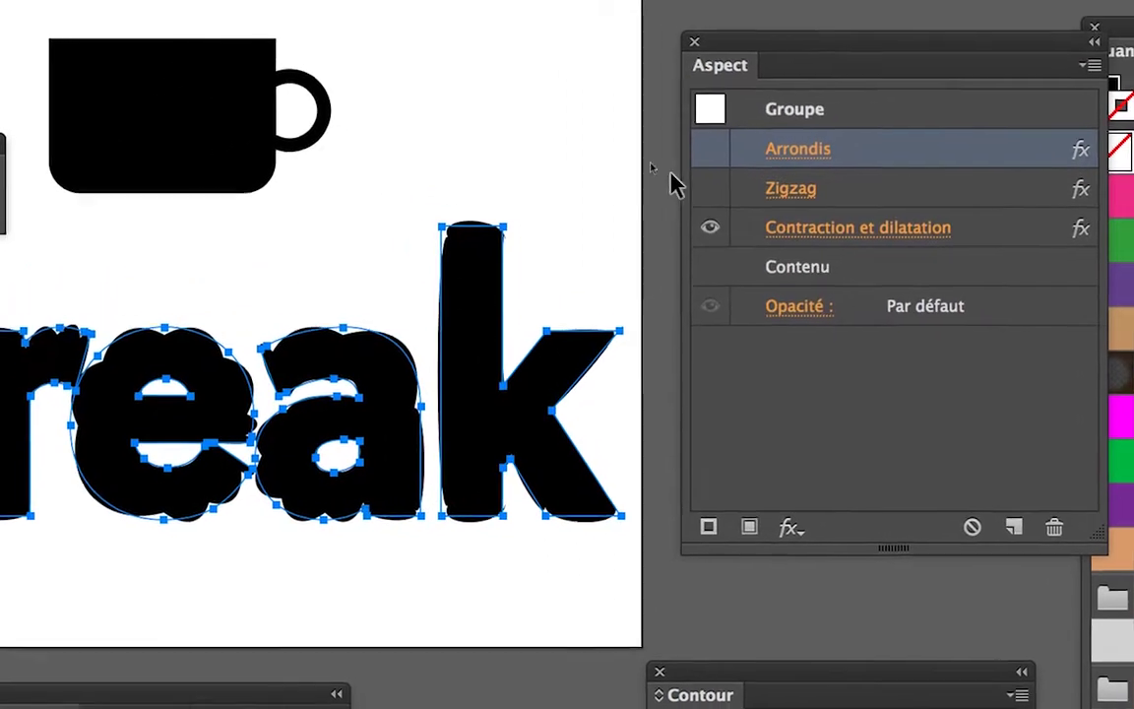
# Toggle Arrondis, Zigzag and Contraction et dilatation visibility to compare, ending with all three hidden
pyautogui.click(686, 181)
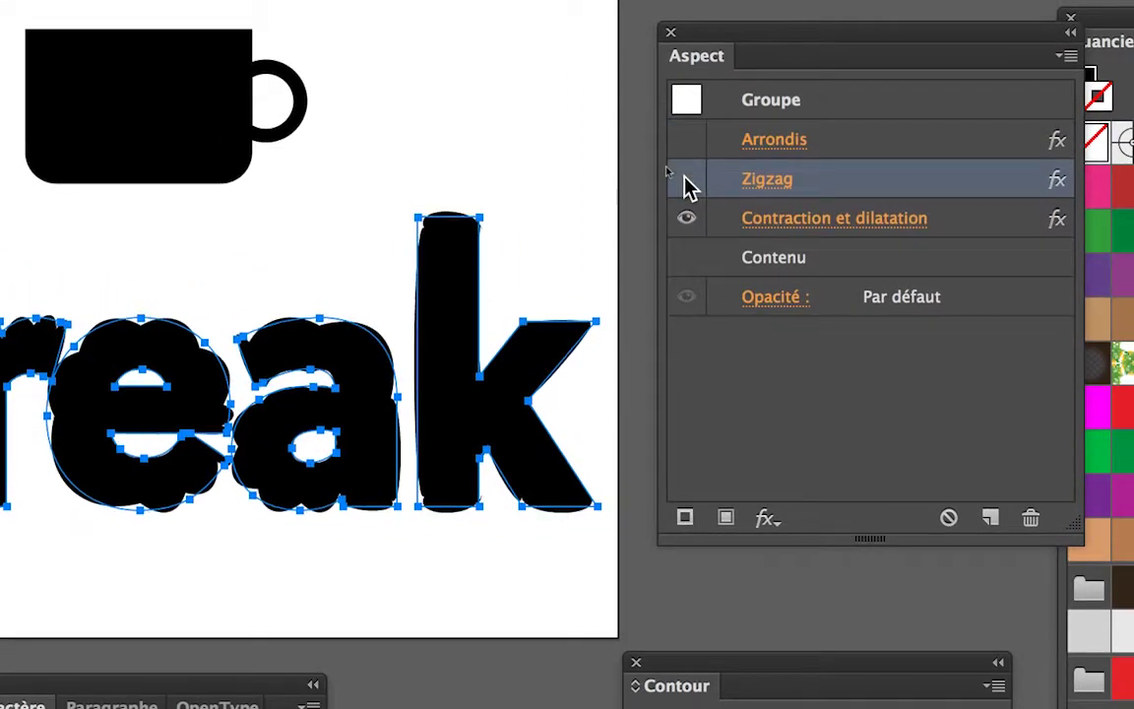
pyautogui.click(686, 144)
pyautogui.click(686, 165)
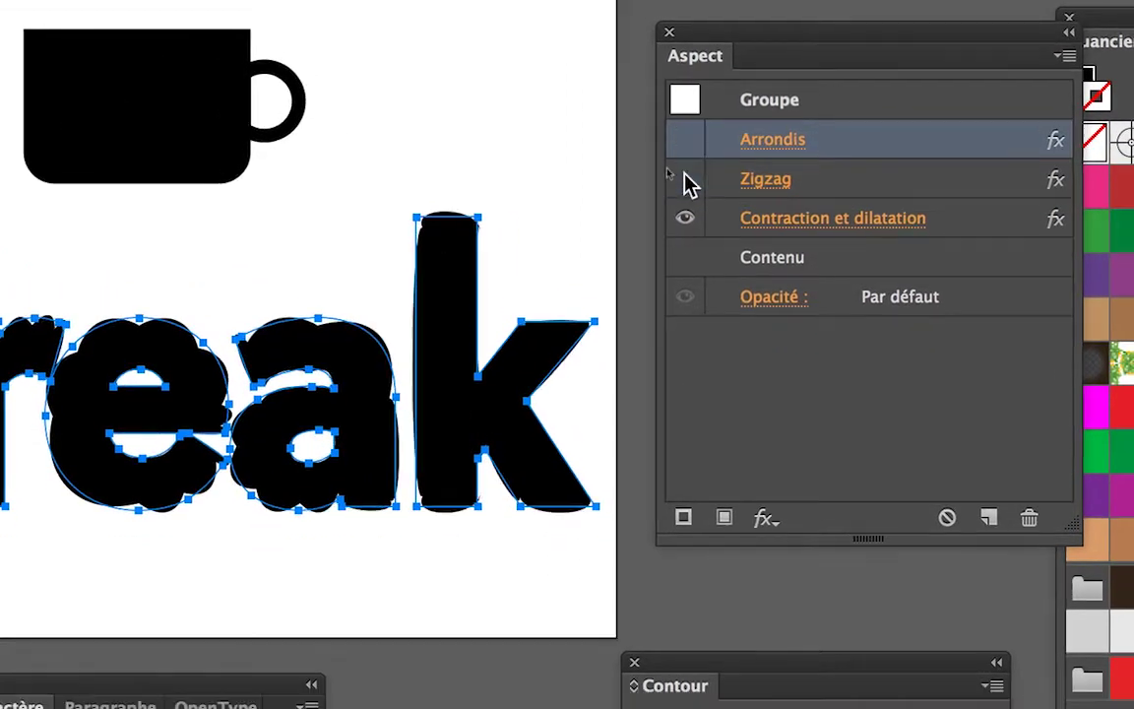
pyautogui.click(686, 241)
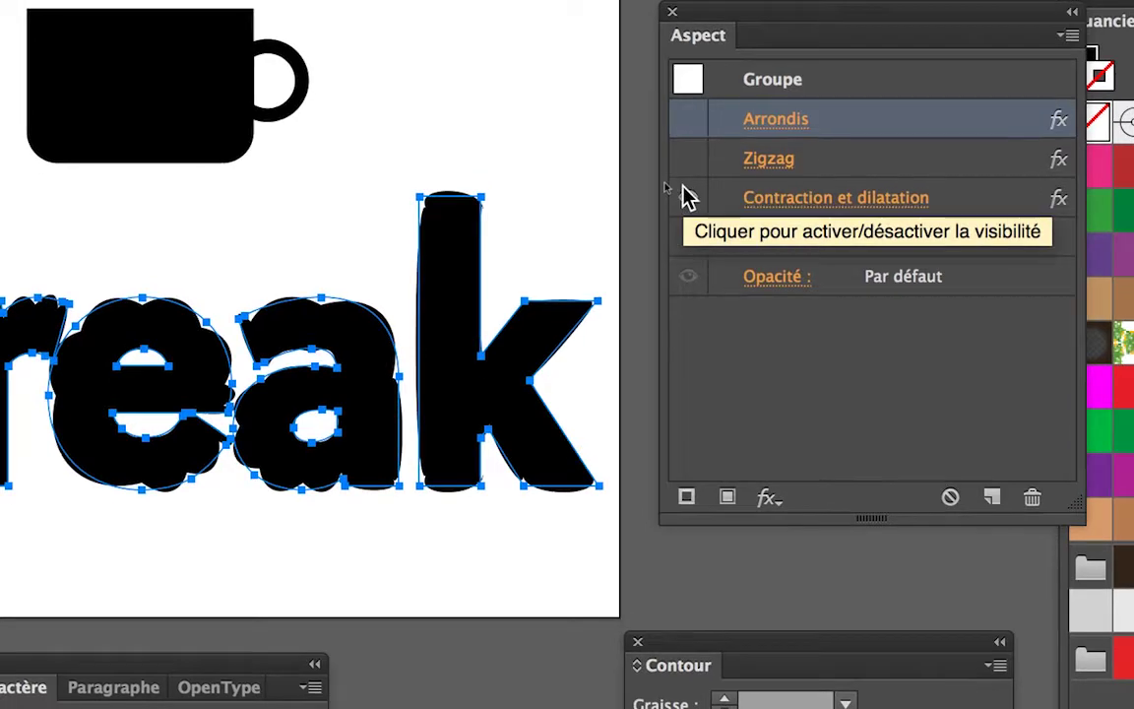
pyautogui.click(686, 196)
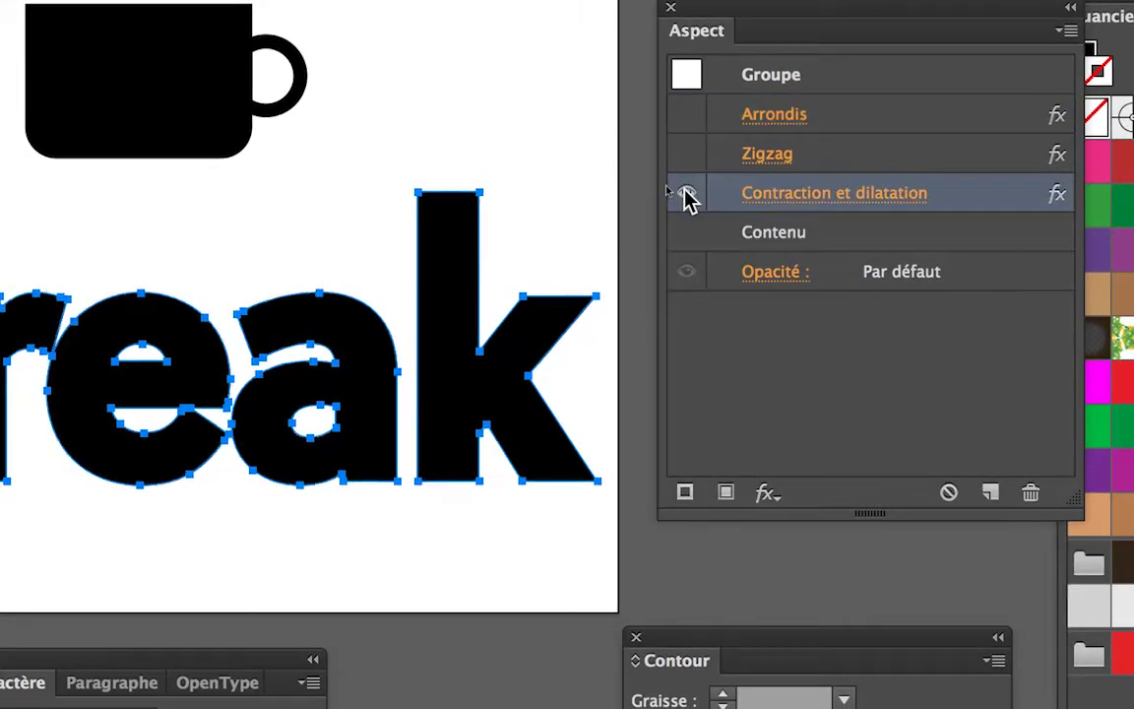
pyautogui.click(684, 182)
pyautogui.click(686, 165)
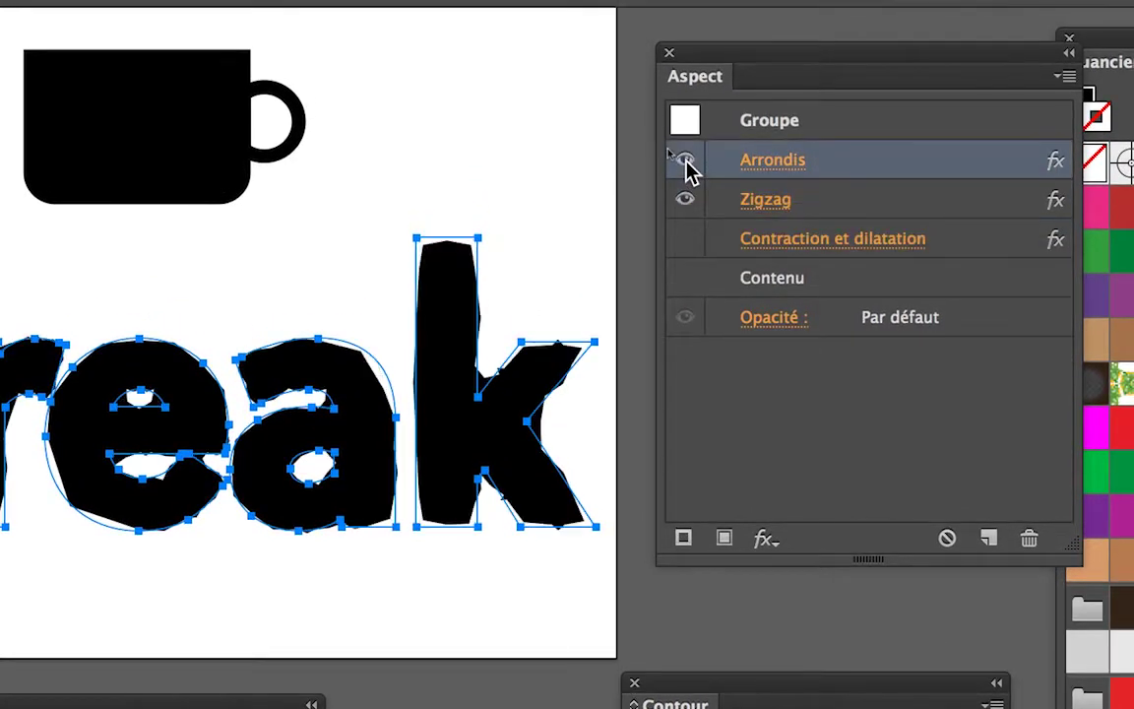
pyautogui.click(689, 197)
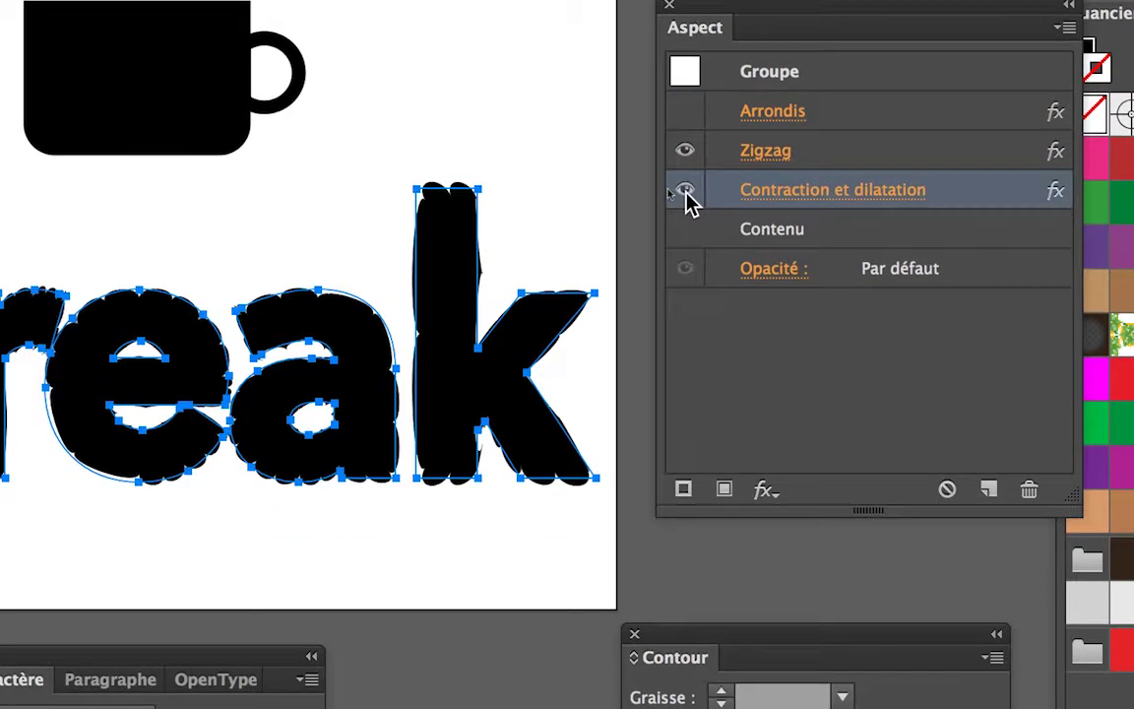
pyautogui.click(685, 197)
pyautogui.click(688, 169)
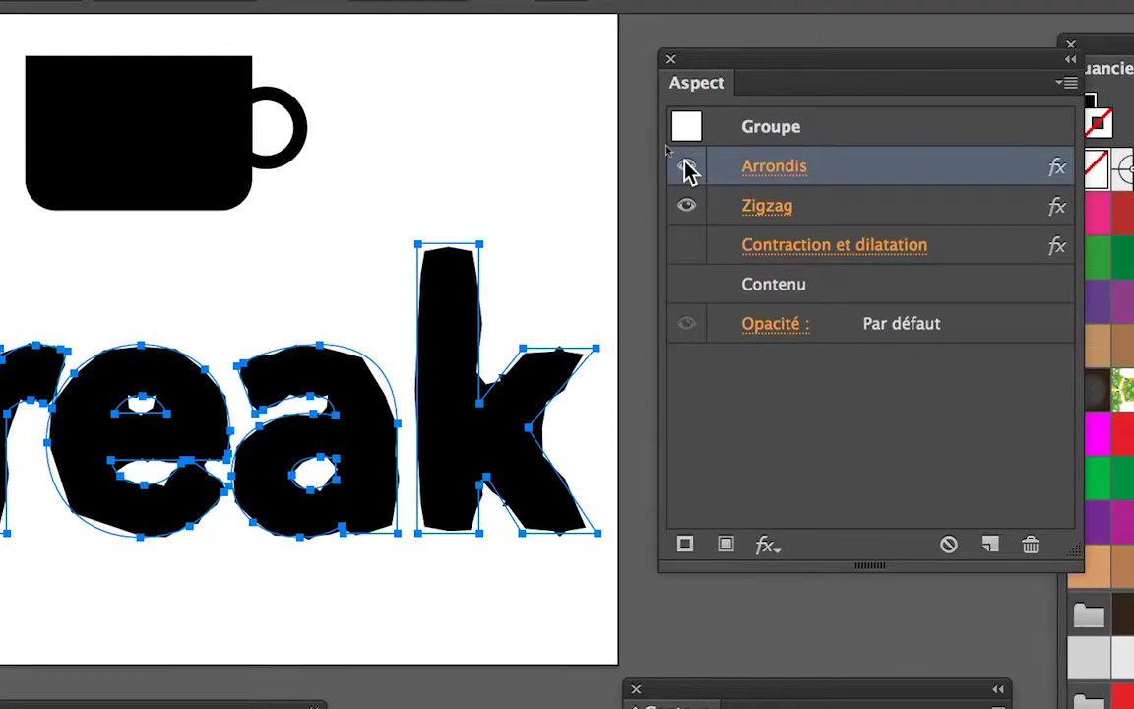
pyautogui.click(686, 207)
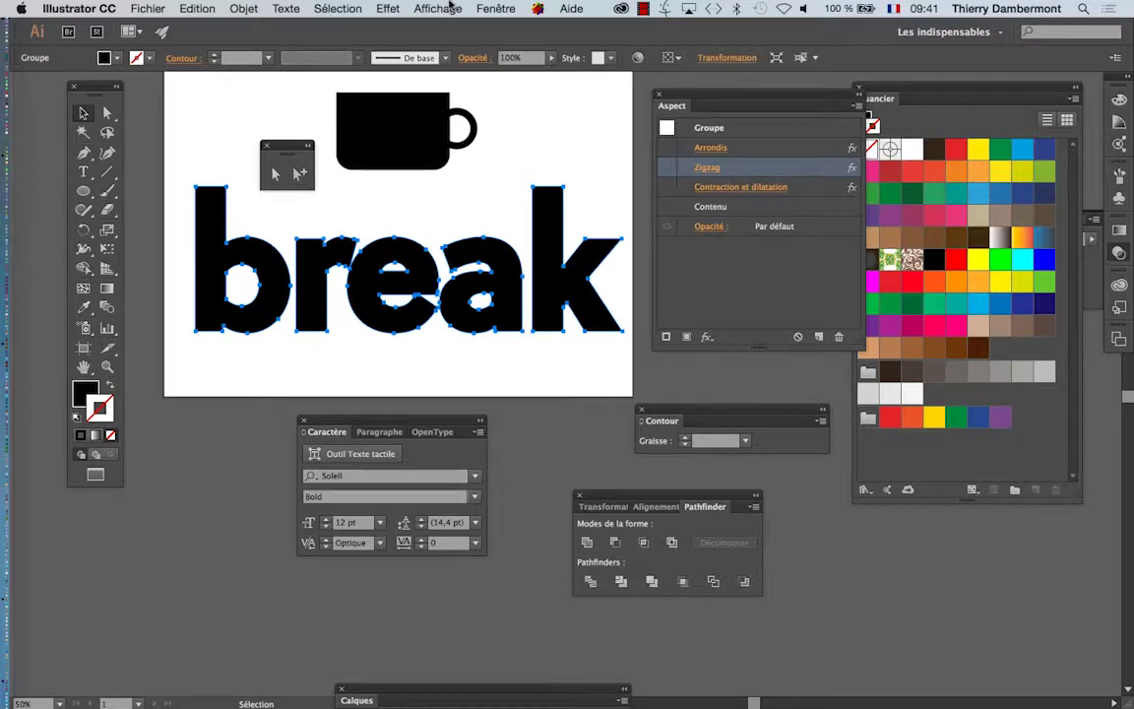
# Preview Simplifier on break at 48% curve precision and 23° angle threshold, cutting 81 points to 52
pyautogui.click(388, 8)
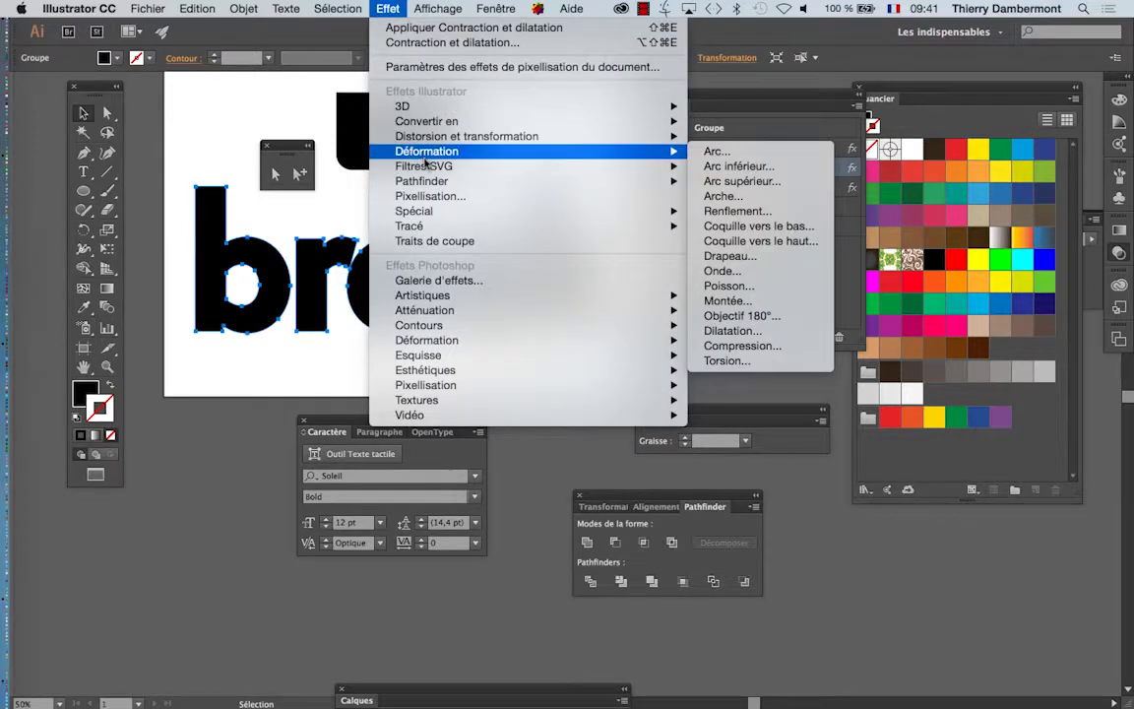
pyautogui.moveTo(253, 304)
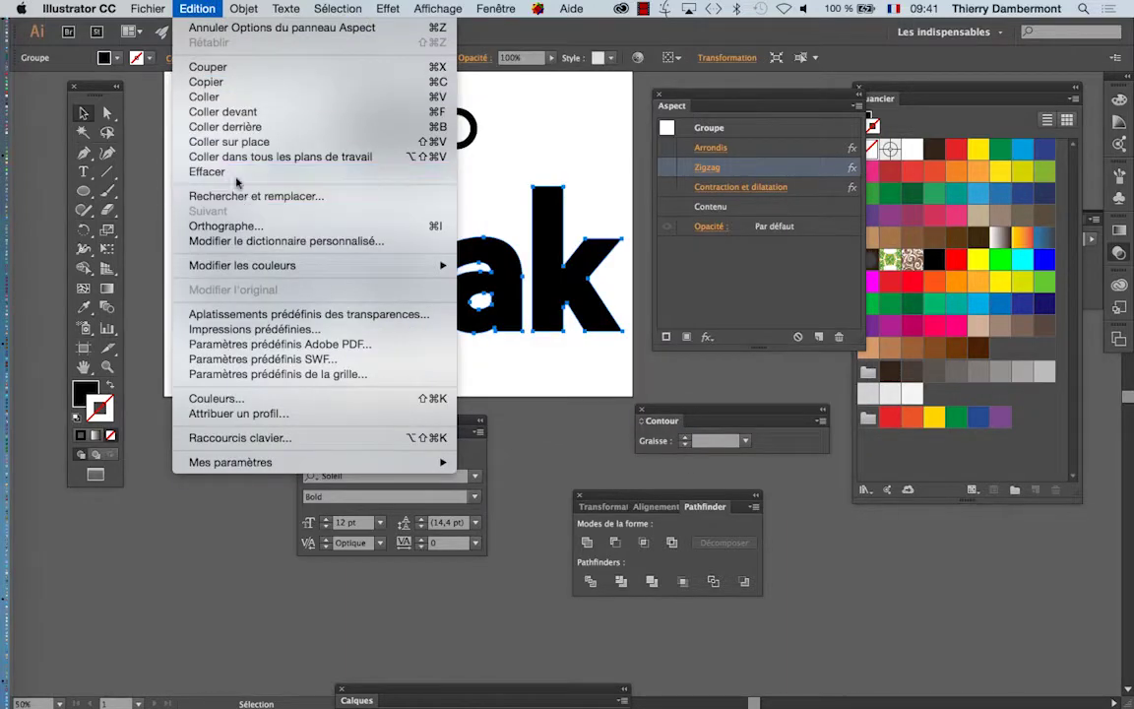
pyautogui.moveTo(296, 305)
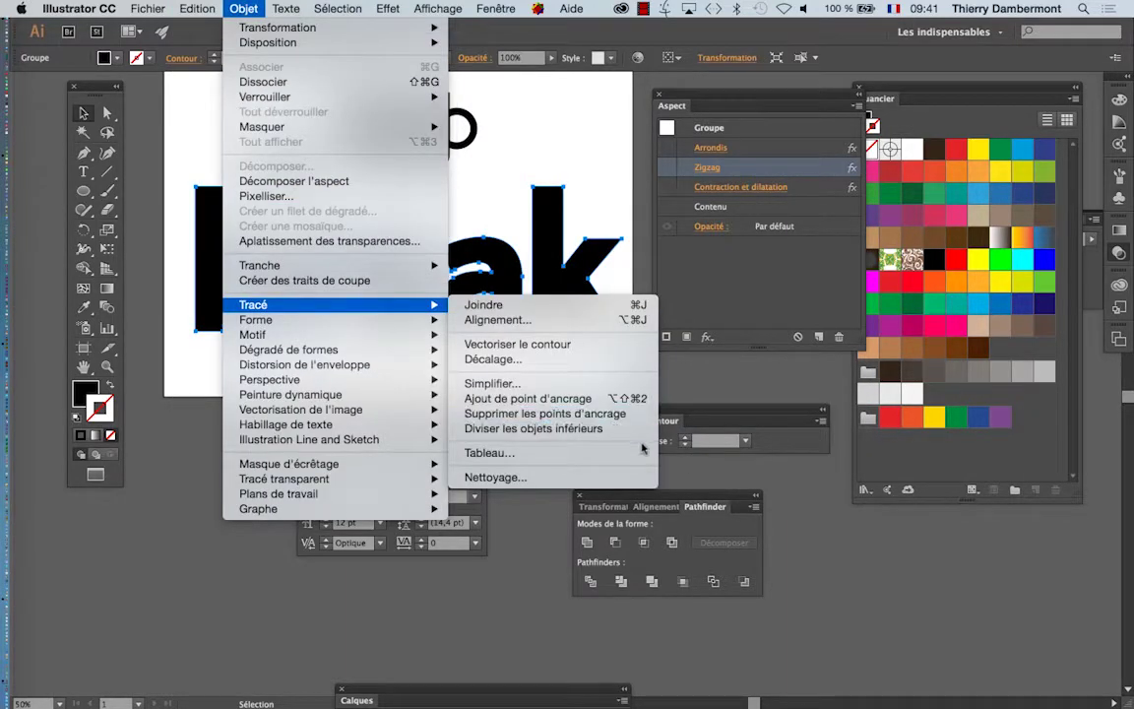
pyautogui.click(557, 384)
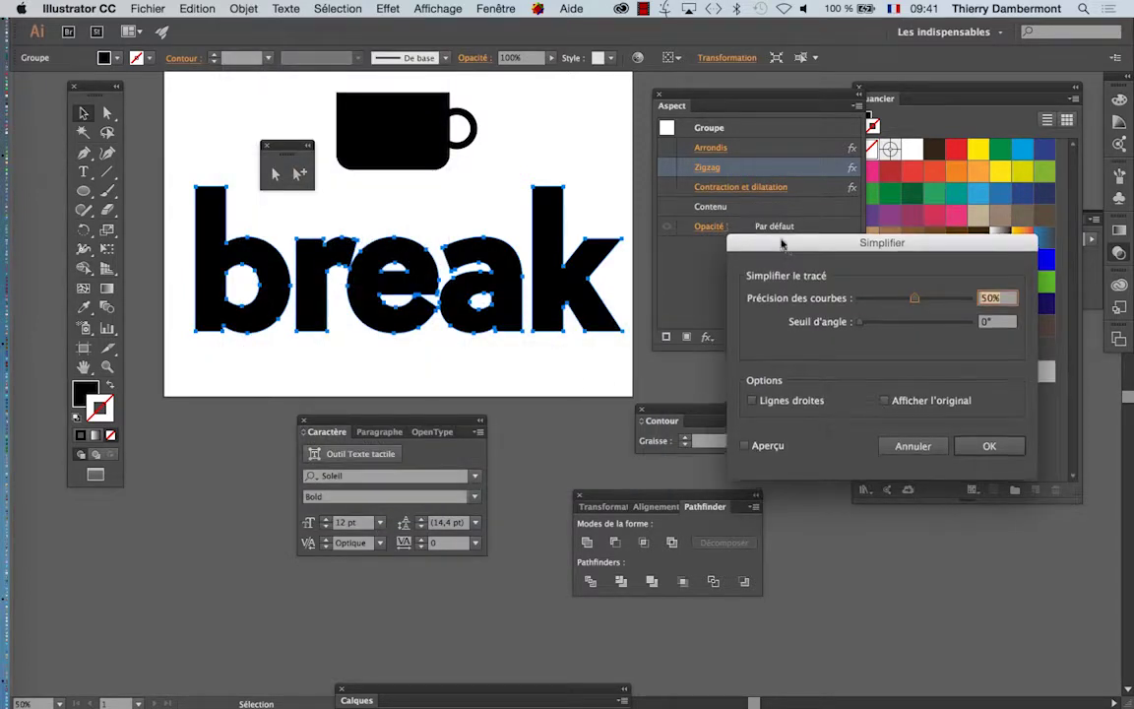
pyautogui.moveTo(783, 243); pyautogui.dragTo(694, 103)
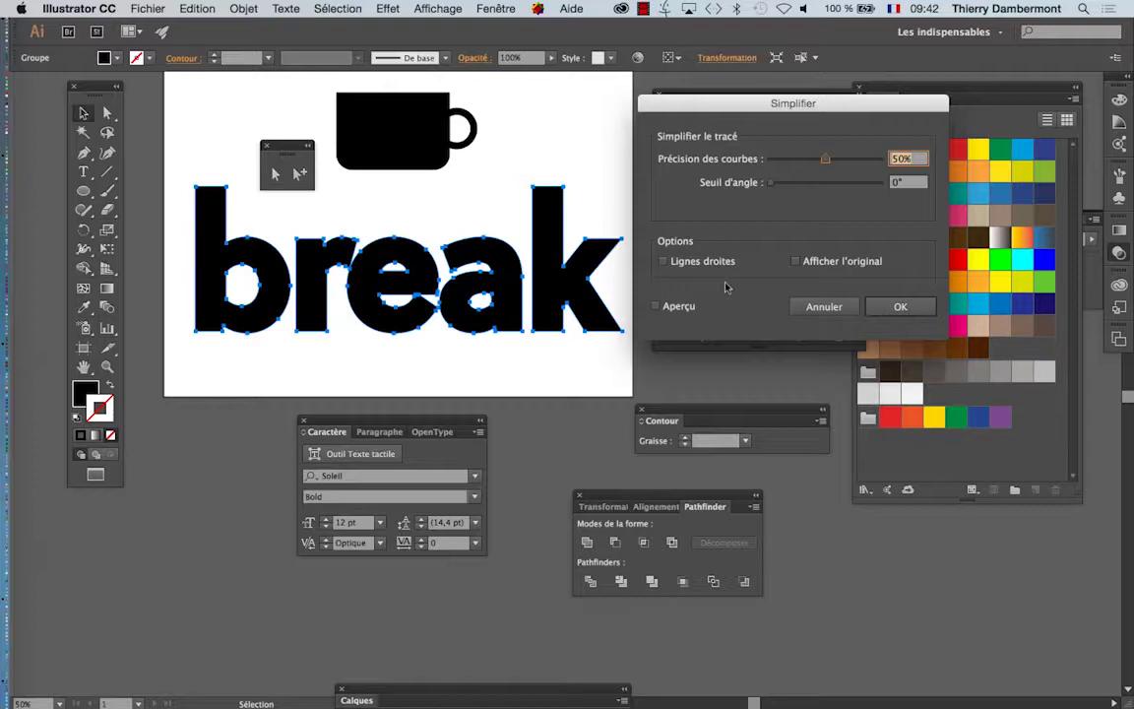
pyautogui.click(678, 306)
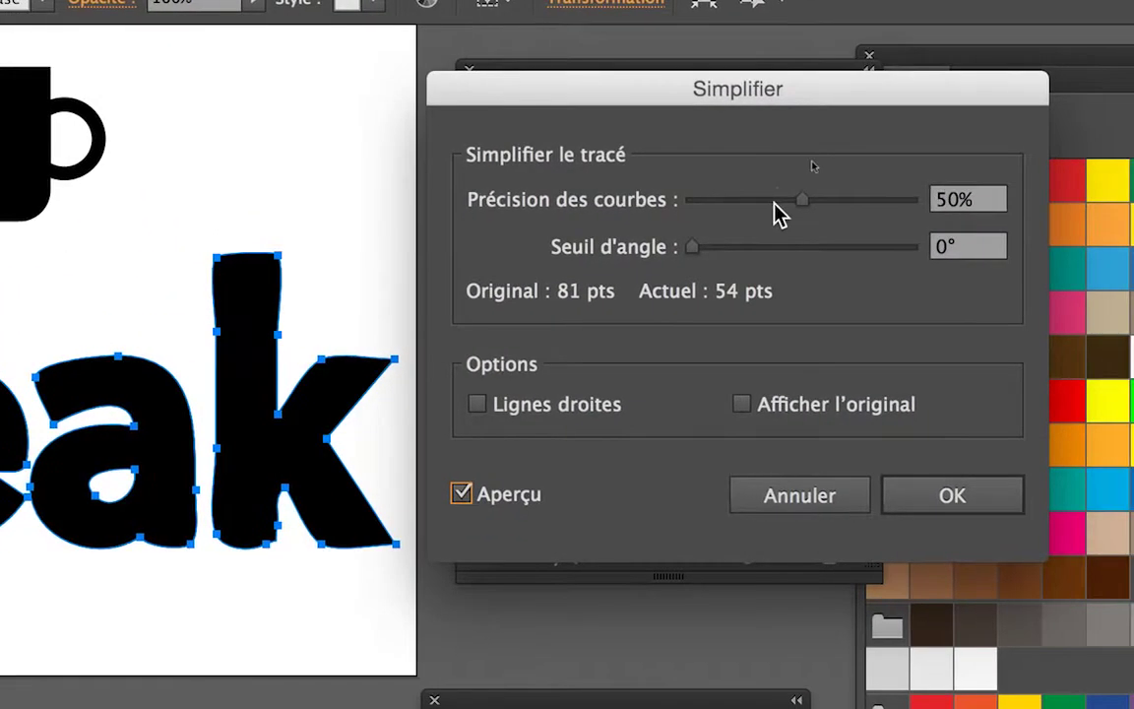
pyautogui.moveTo(774, 205); pyautogui.dragTo(786, 209)
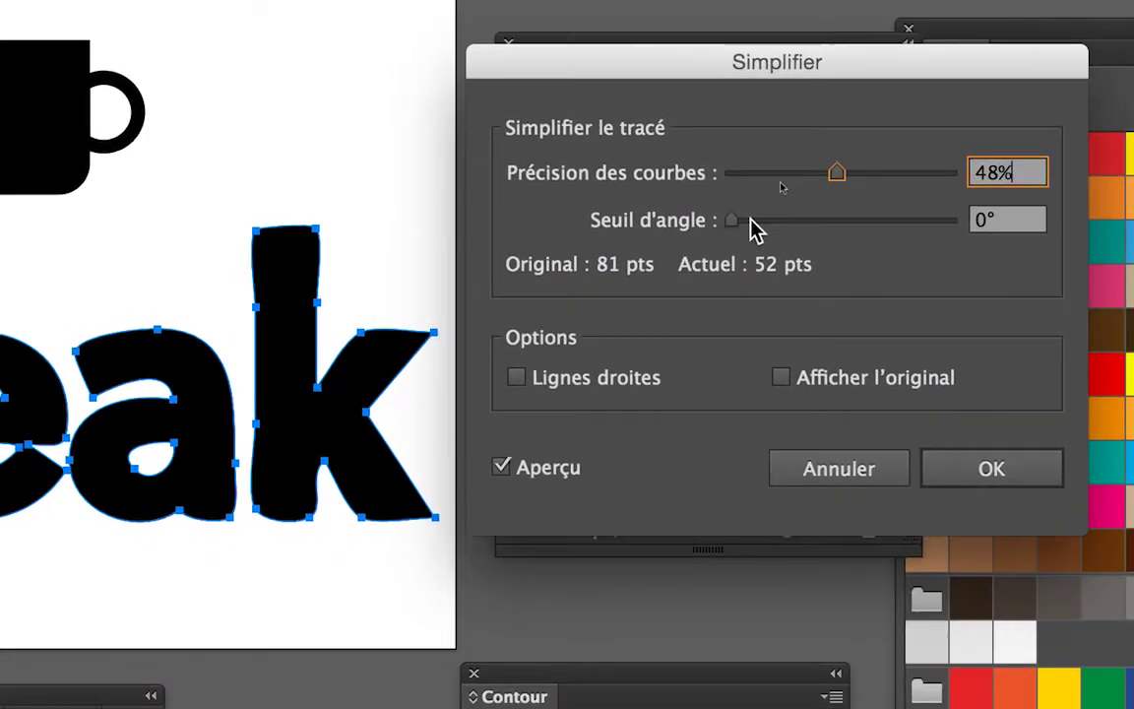
pyautogui.moveTo(683, 246); pyautogui.dragTo(707, 246)
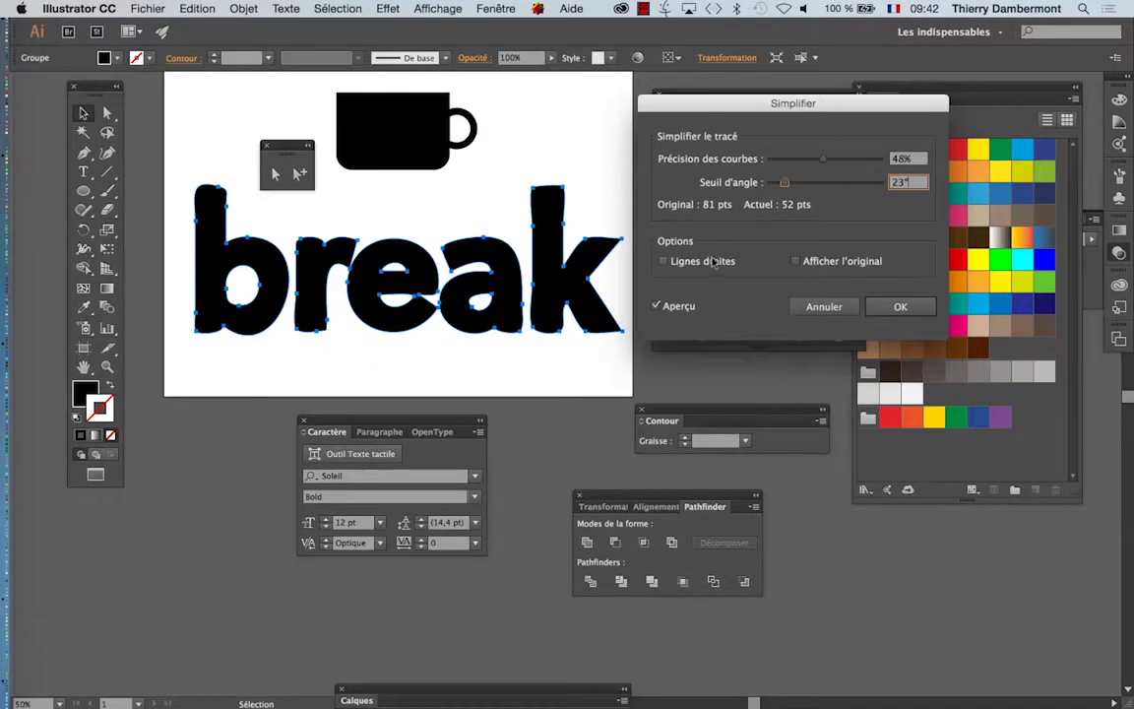
# After trying Lignes droites, apply smooth-curve simplification at 27° angle threshold and about 44% precision
pyautogui.click(714, 261)
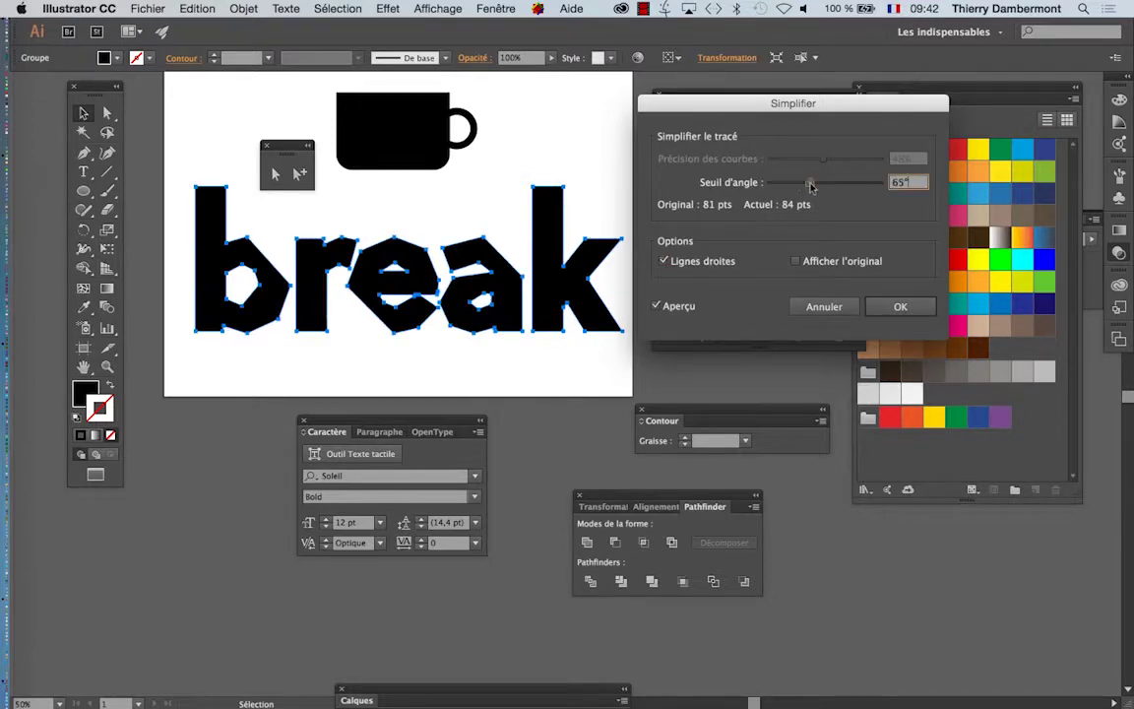
pyautogui.moveTo(810, 185); pyautogui.dragTo(778, 184)
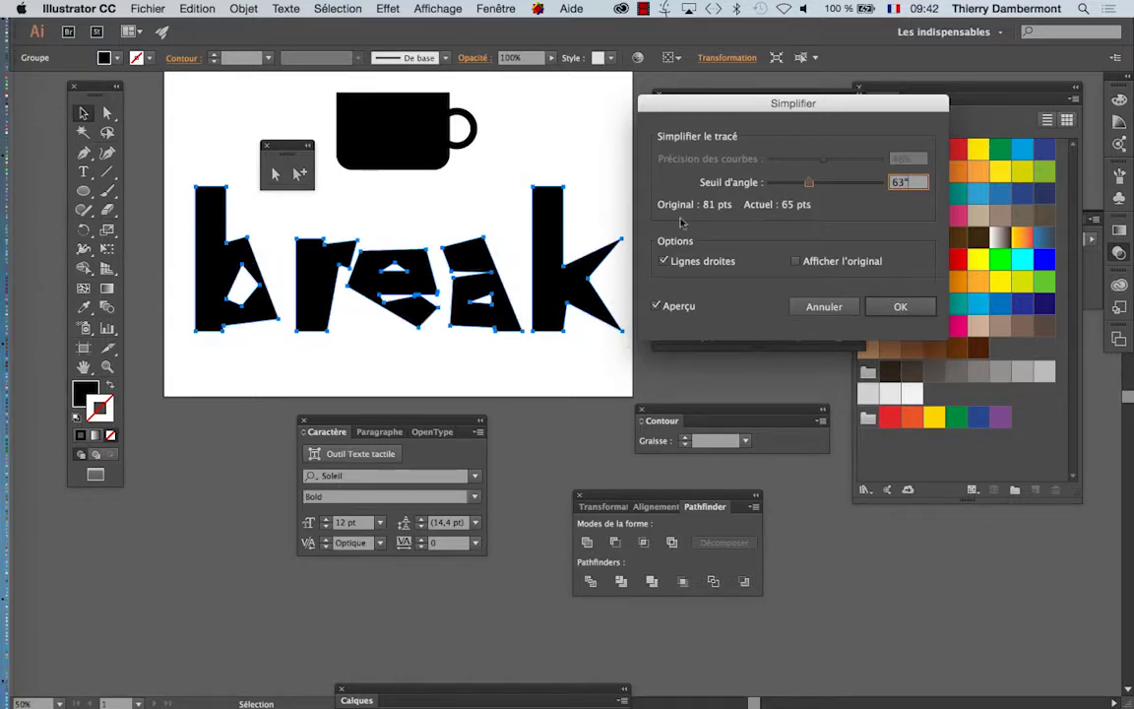
pyautogui.moveTo(809, 182); pyautogui.dragTo(779, 183)
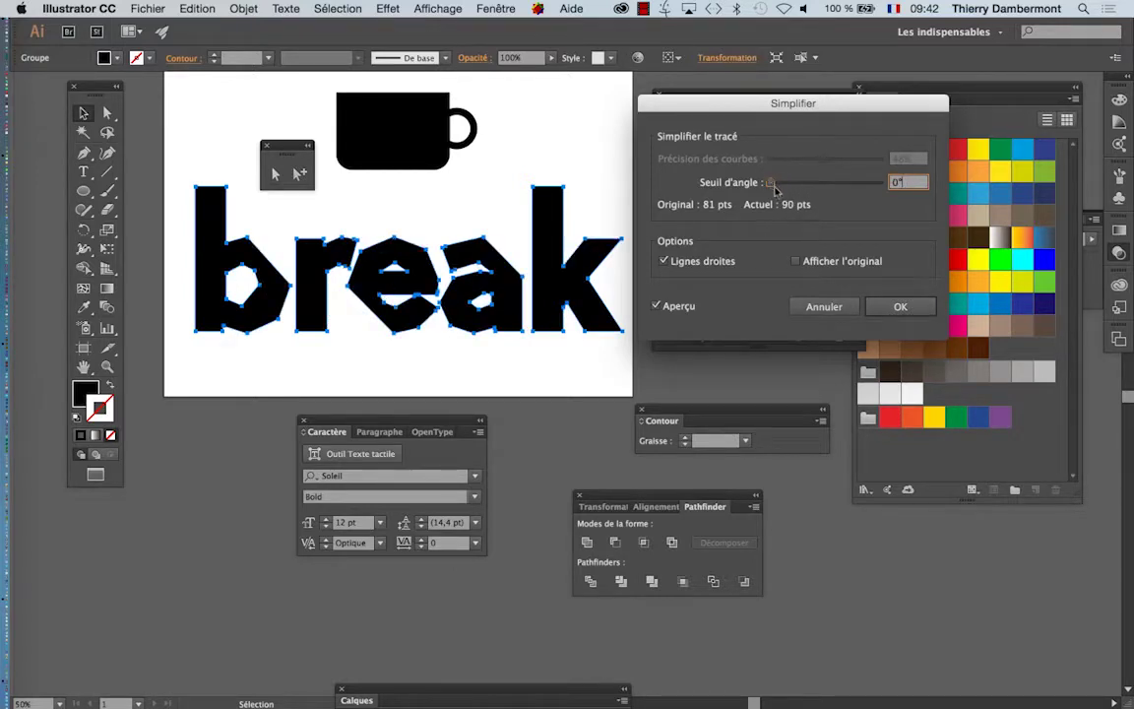
pyautogui.click(699, 267)
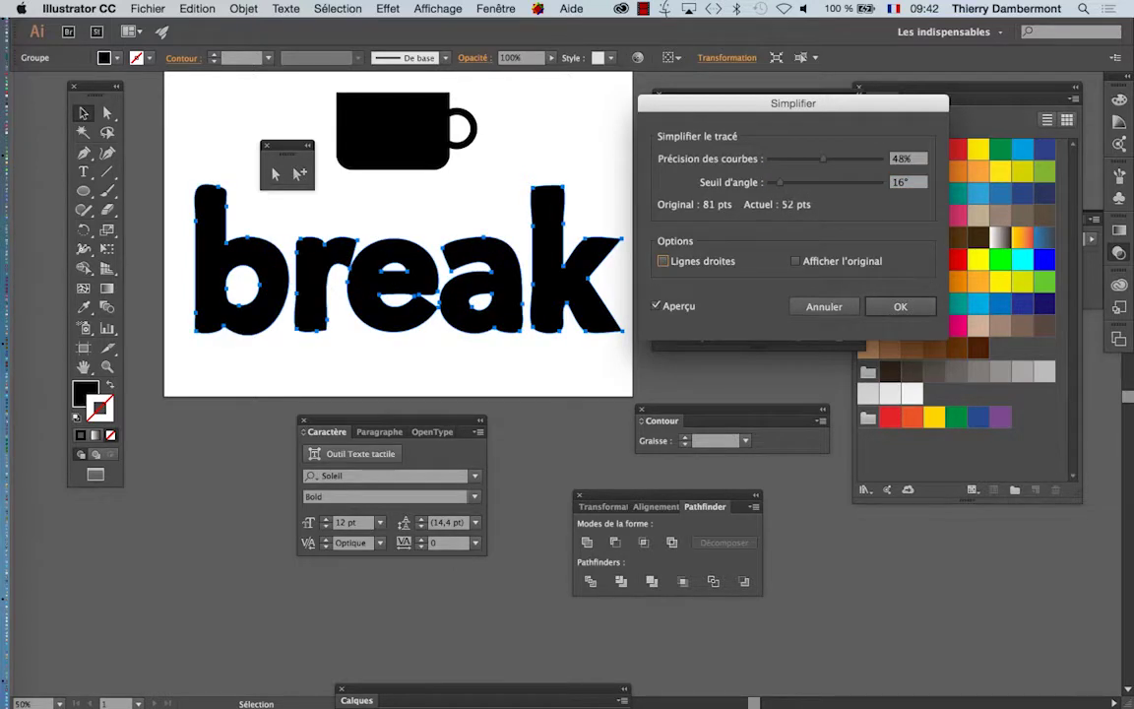
pyautogui.click(785, 184)
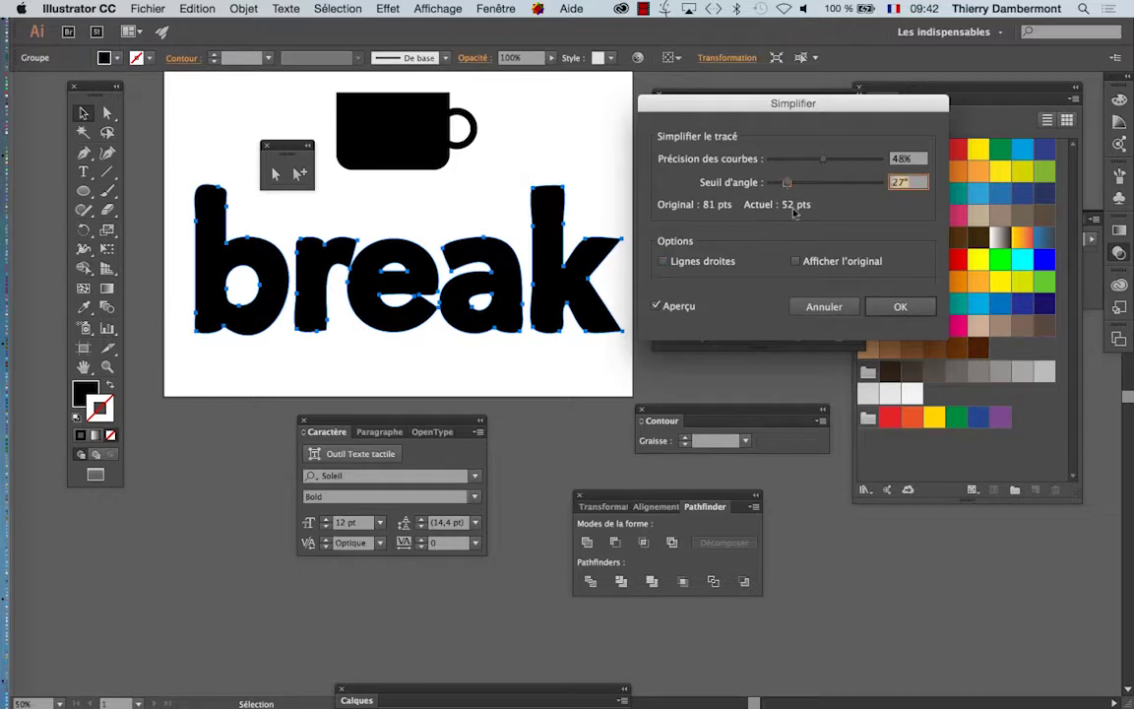
pyautogui.moveTo(823, 164)
pyautogui.mouseDown()
pyautogui.moveTo(813, 164)
pyautogui.moveTo(834, 165)
pyautogui.moveTo(819, 164)
pyautogui.mouseUp()
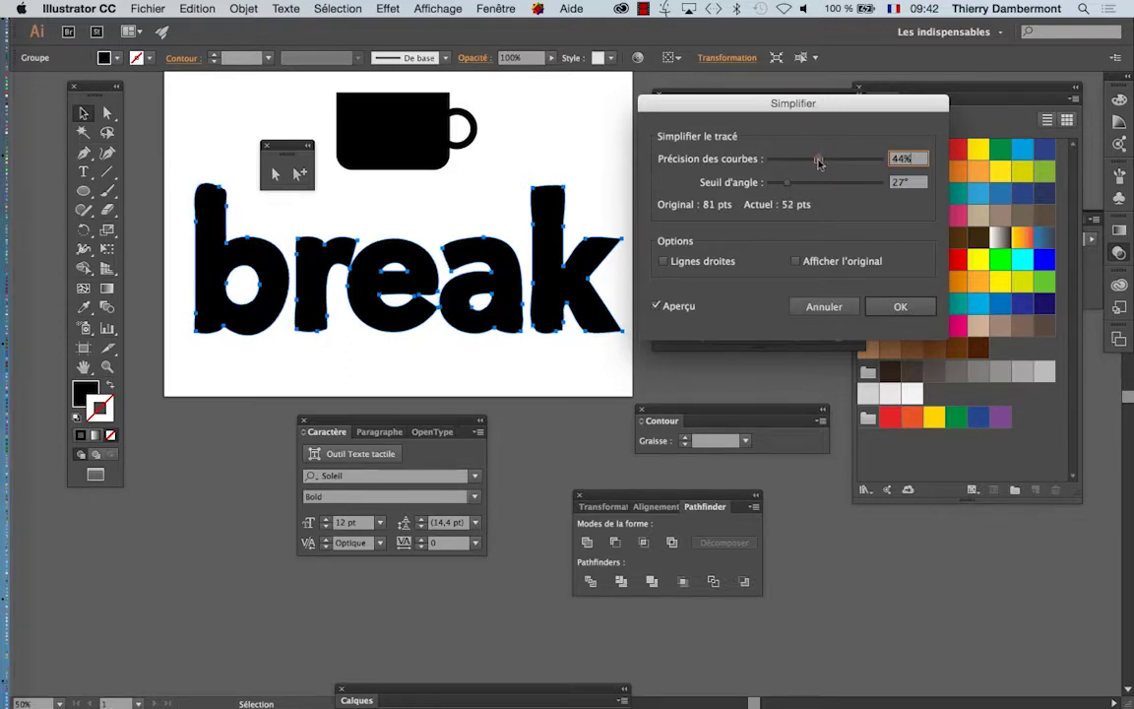
pyautogui.press('Return')
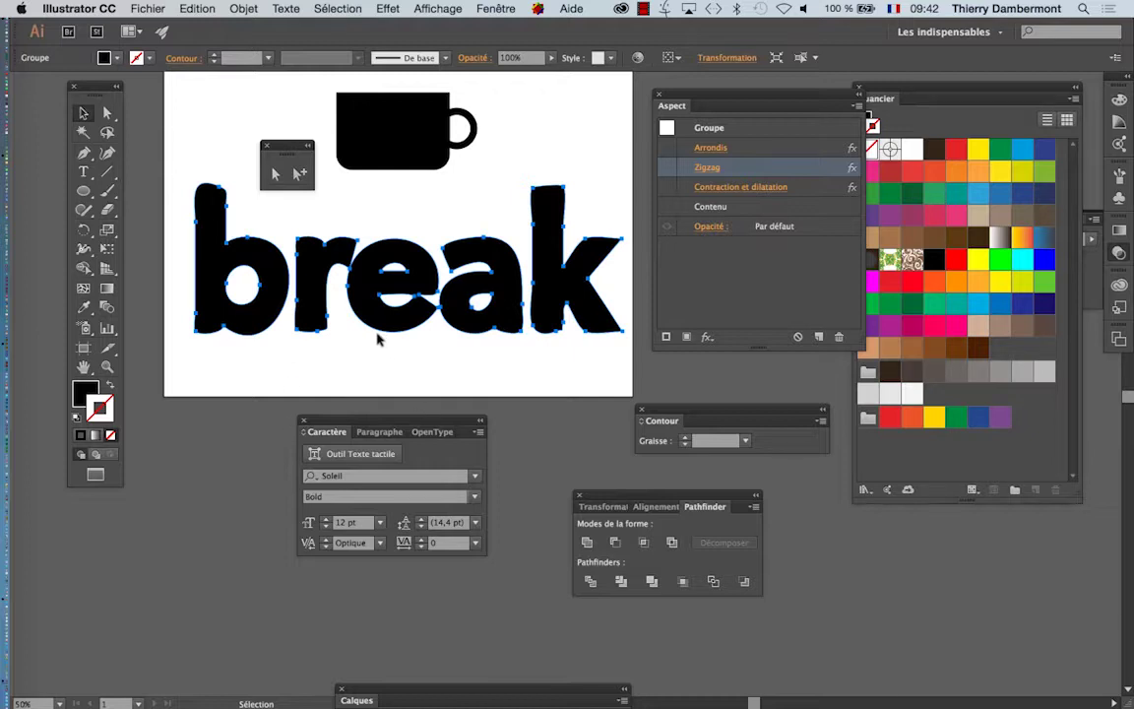
# Save the artwork as logo-tasse-07.ai in the jour 5 - docs folder
pyautogui.click(165, 6)
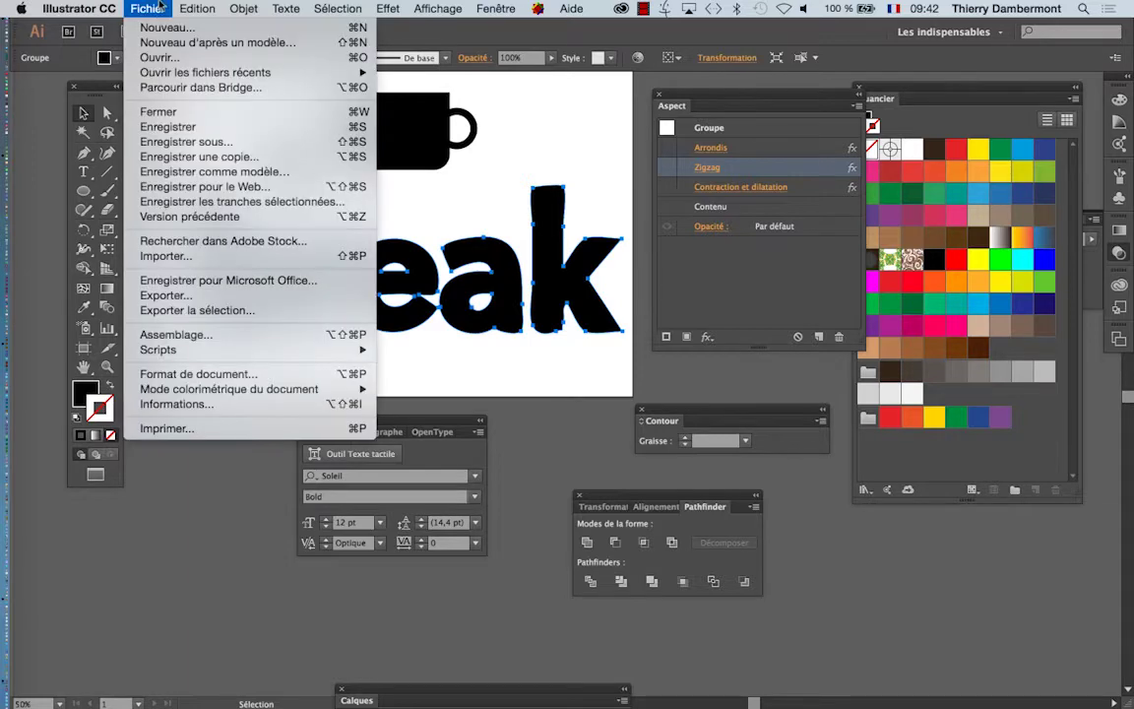
pyautogui.click(202, 142)
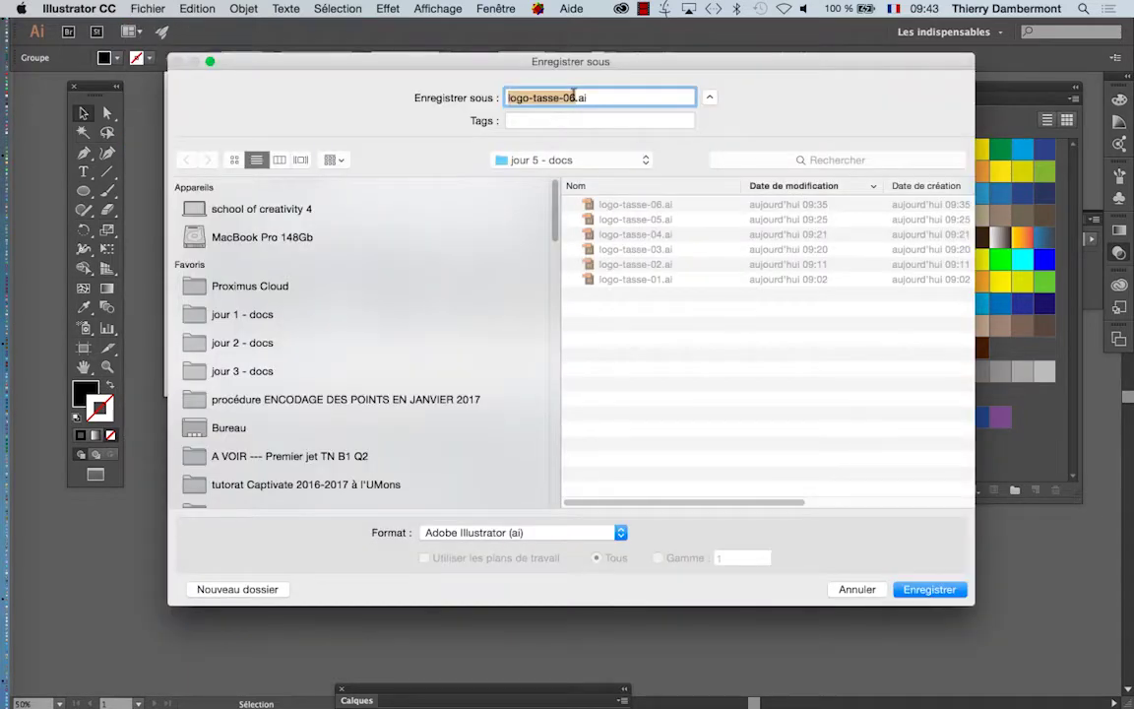
pyautogui.click(577, 97)
pyautogui.press('BackSpace')
pyautogui.write('7')
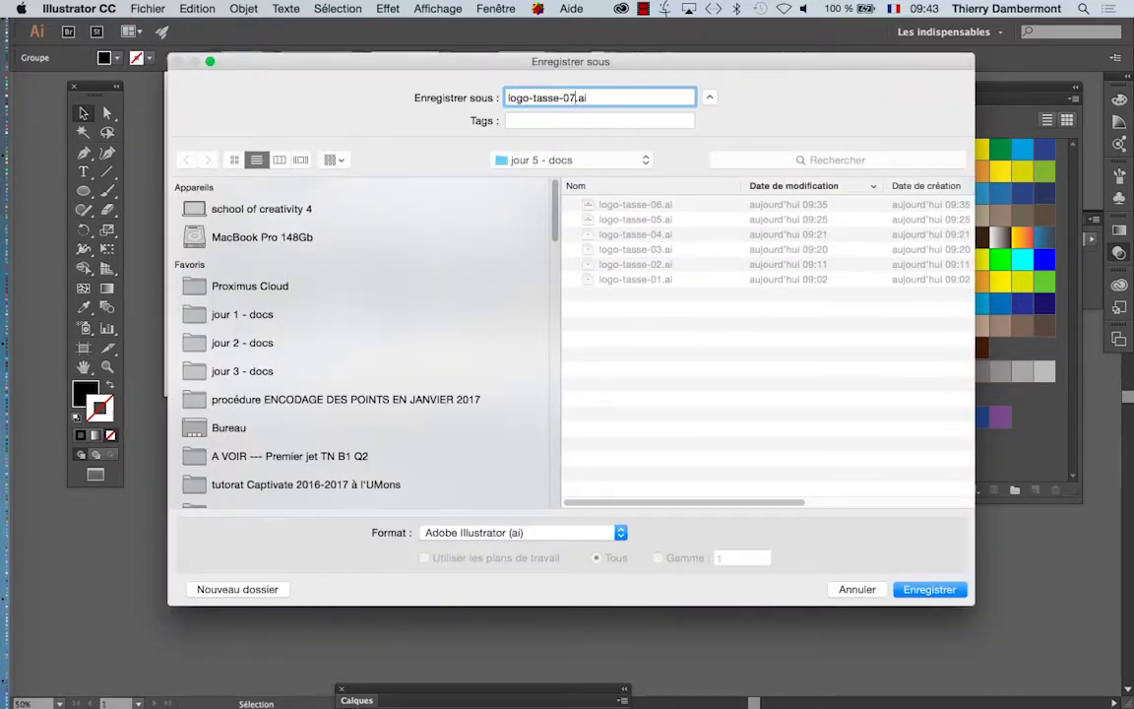
pyautogui.press('Return')
pyautogui.press('Return')
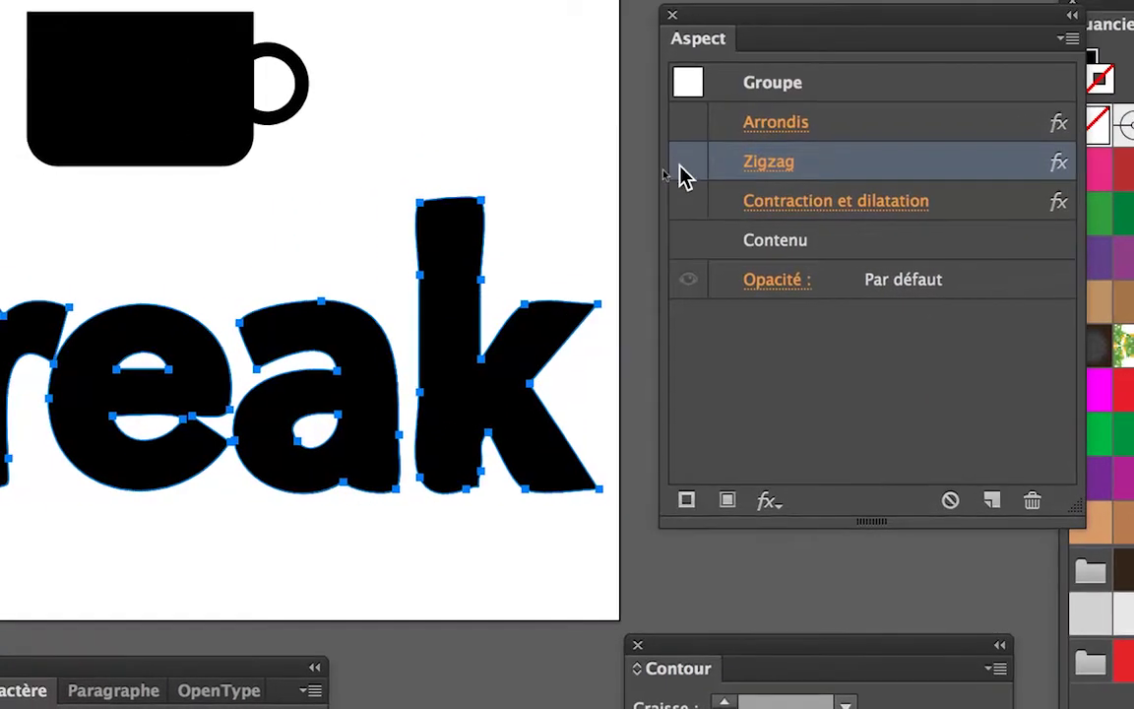
# Toggle the Zigzag, Arrondis and Contraction et dilatation effects on 'break' to compare them, then deselect it
pyautogui.click(684, 167)
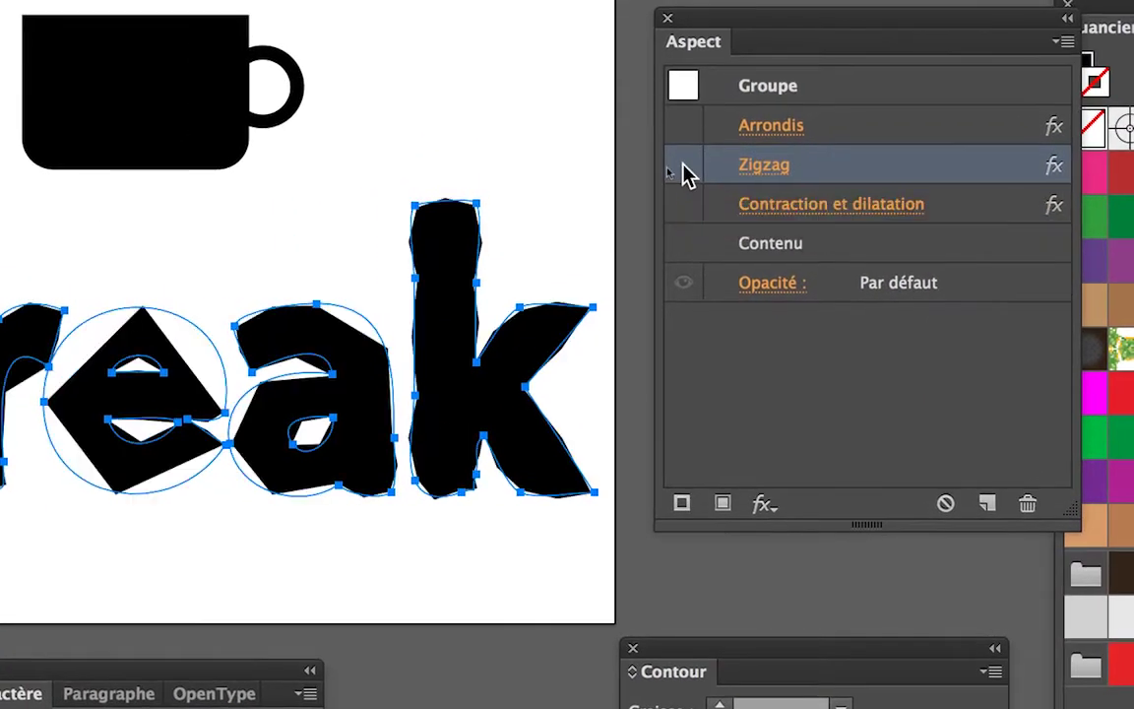
pyautogui.click(684, 167)
pyautogui.click(682, 149)
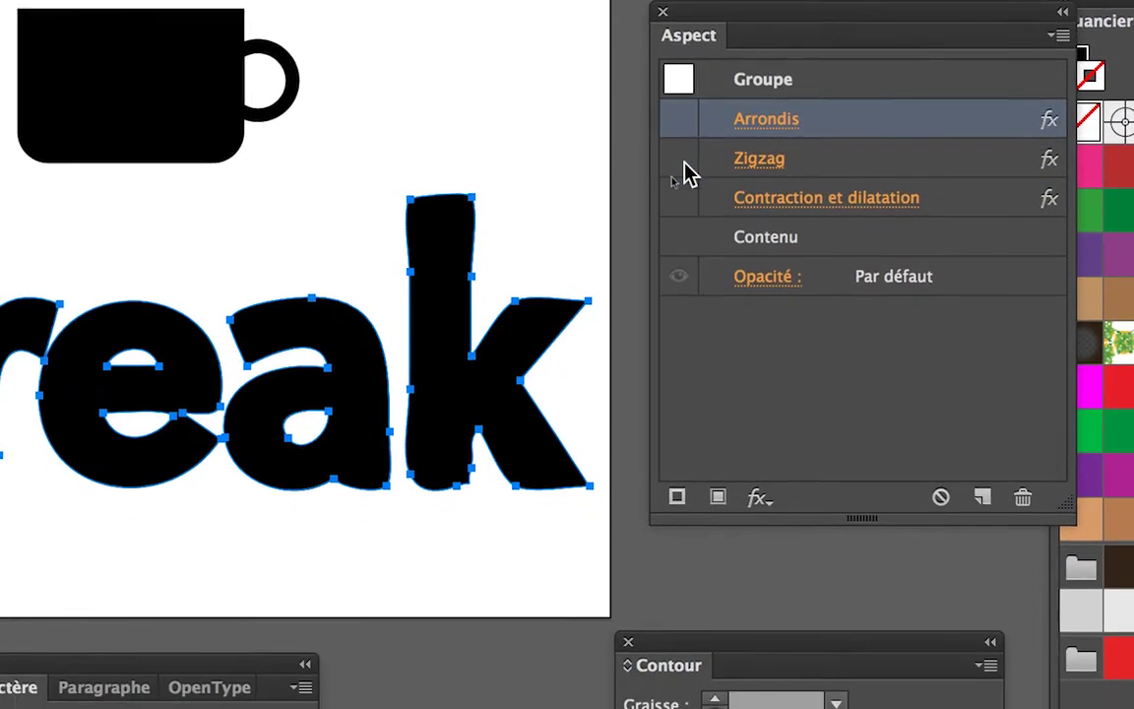
pyautogui.click(683, 184)
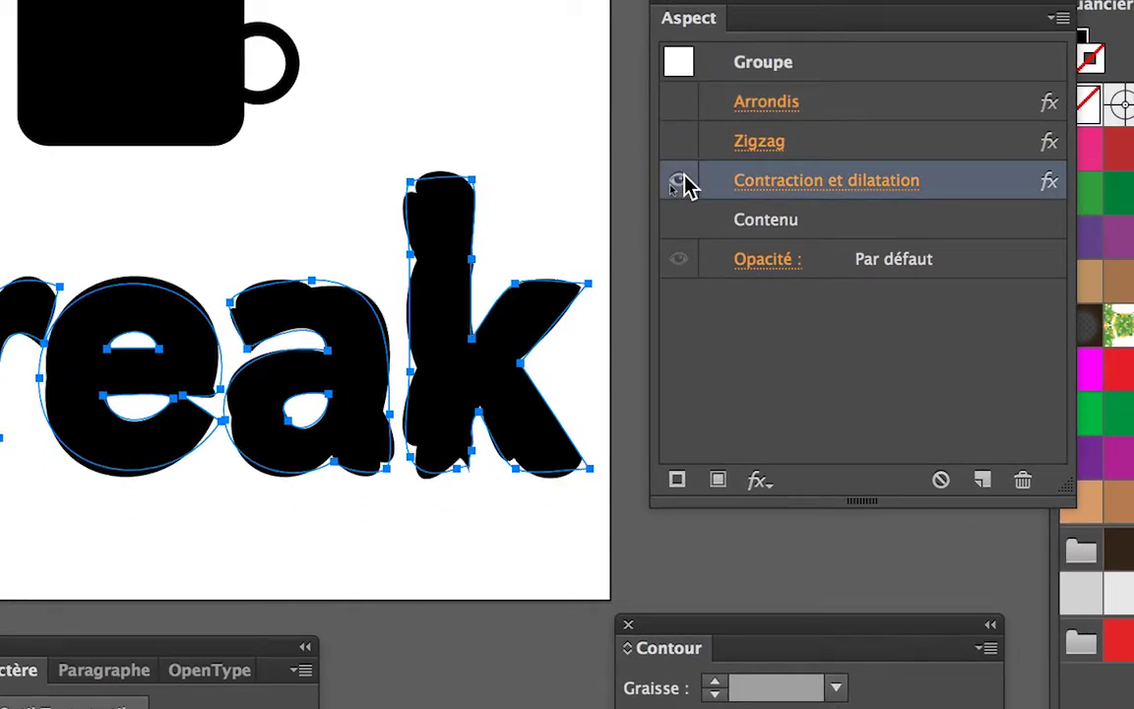
pyautogui.click(679, 184)
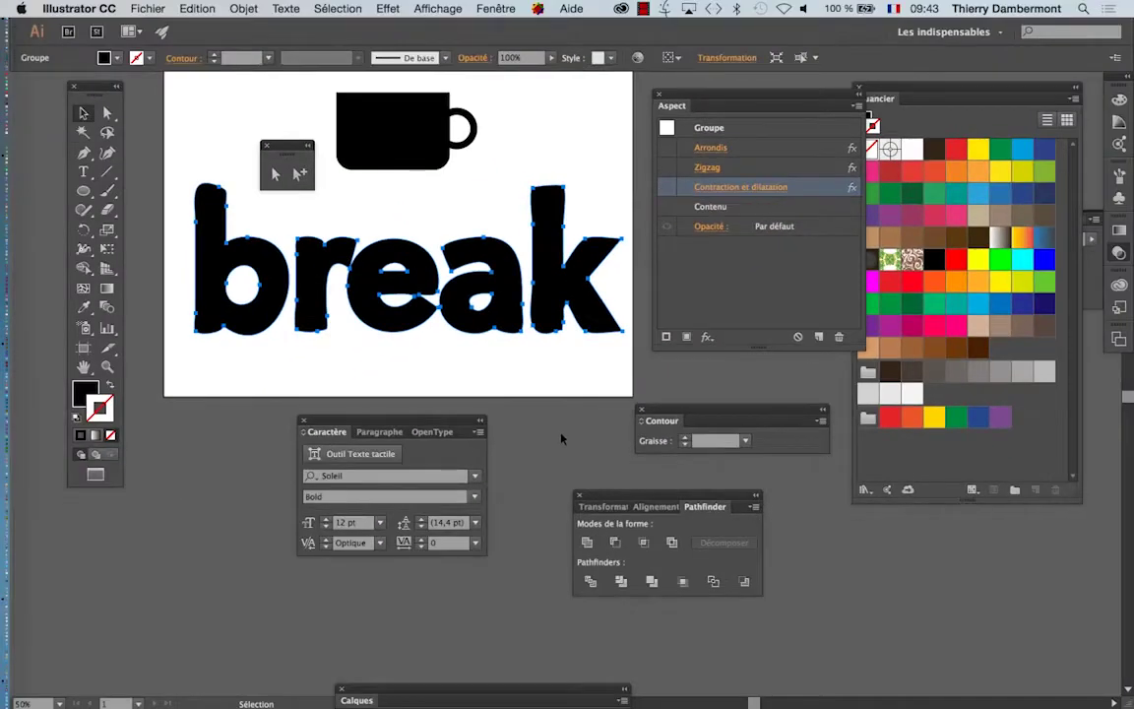
pyautogui.click(563, 389)
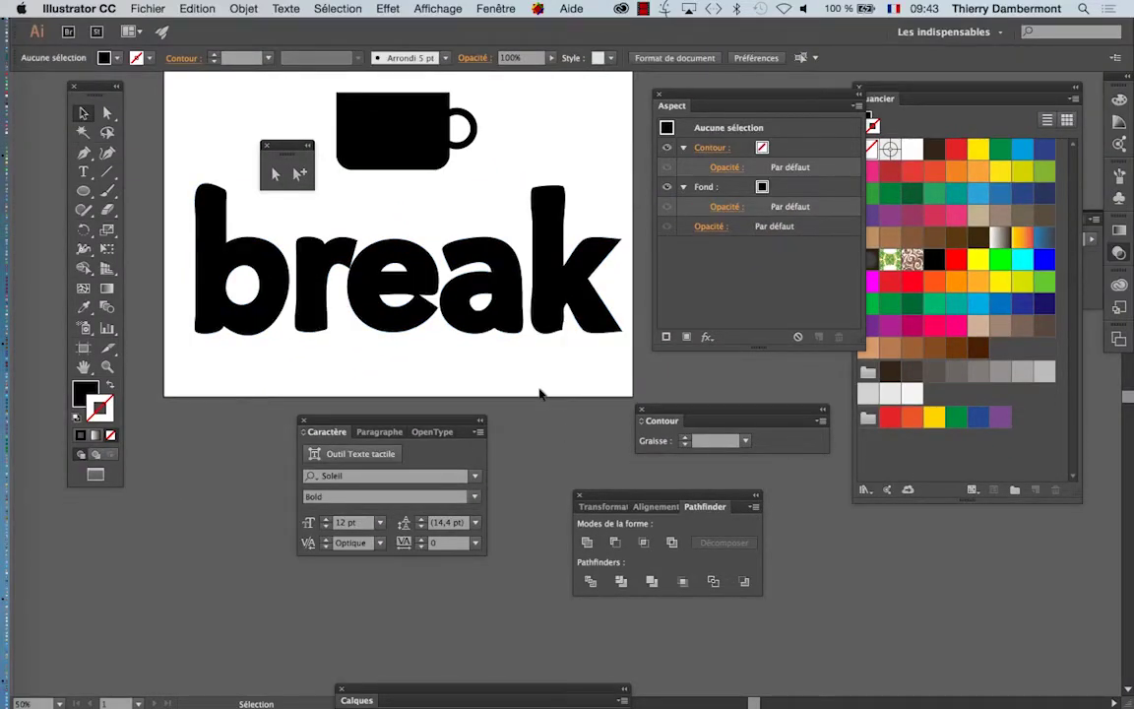
# Zoom out and save the logo as logo-tasse-08.ai, accepting the default Illustrator Options
pyautogui.scroll(-1, 531, 384)
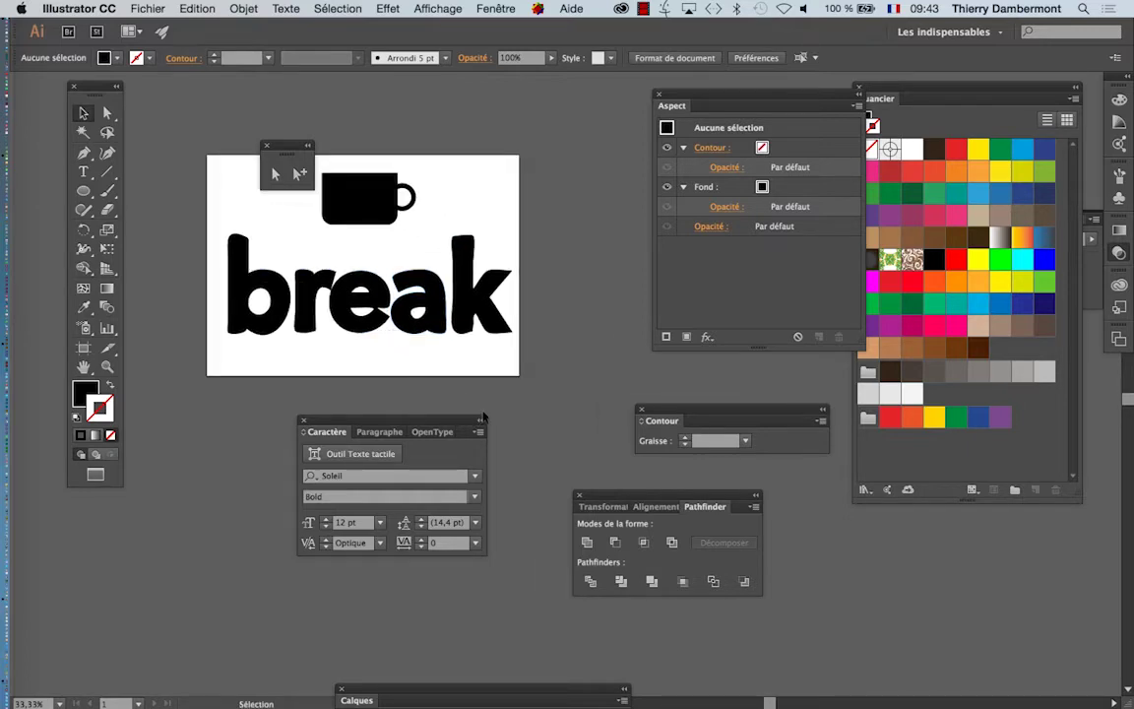
pyautogui.click(148, 8)
pyautogui.click(187, 142)
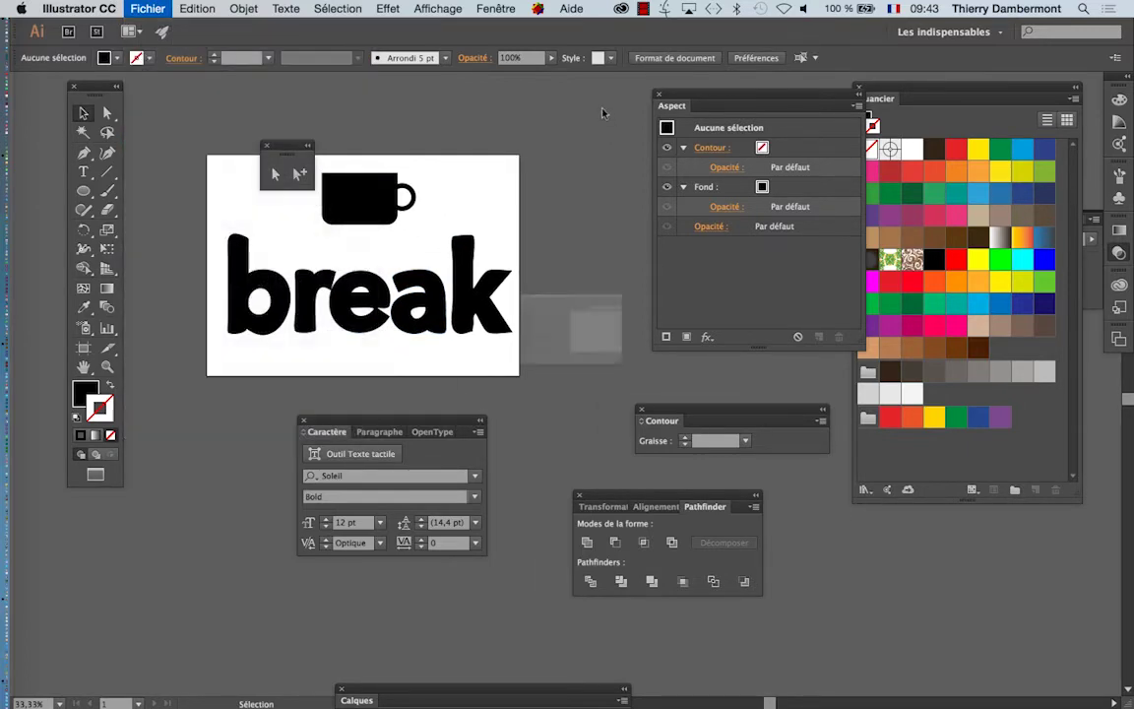
pyautogui.press('Right')
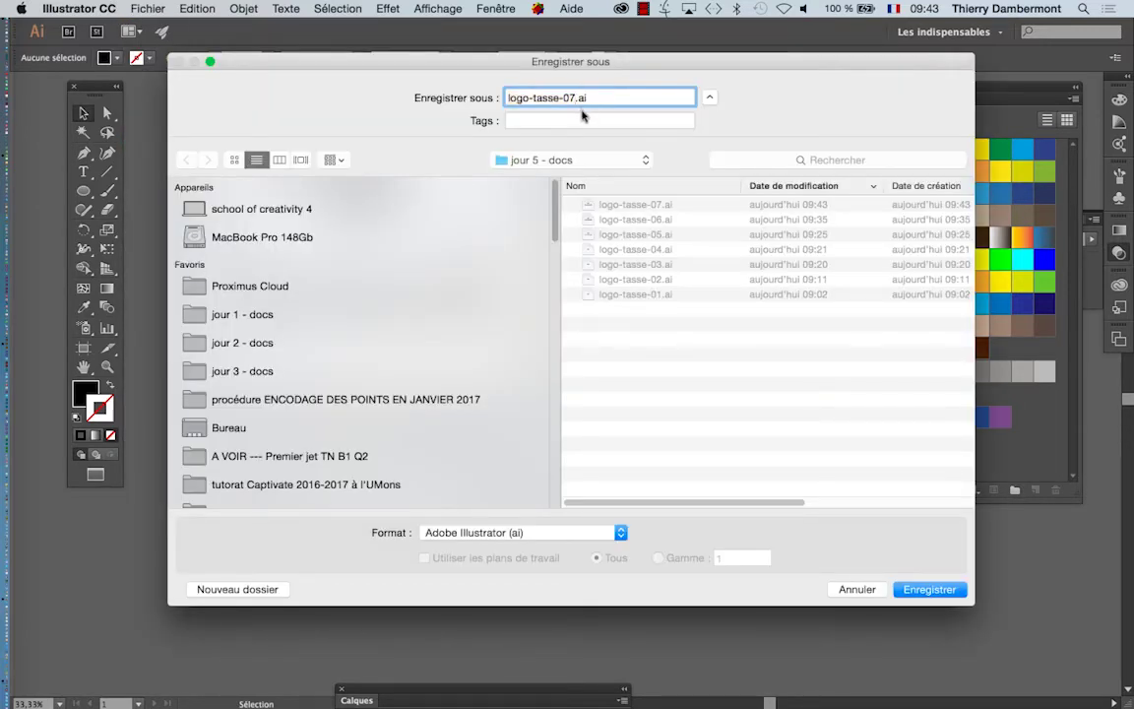
pyautogui.press('BackSpace')
pyautogui.write('8')
pyautogui.press('Return')
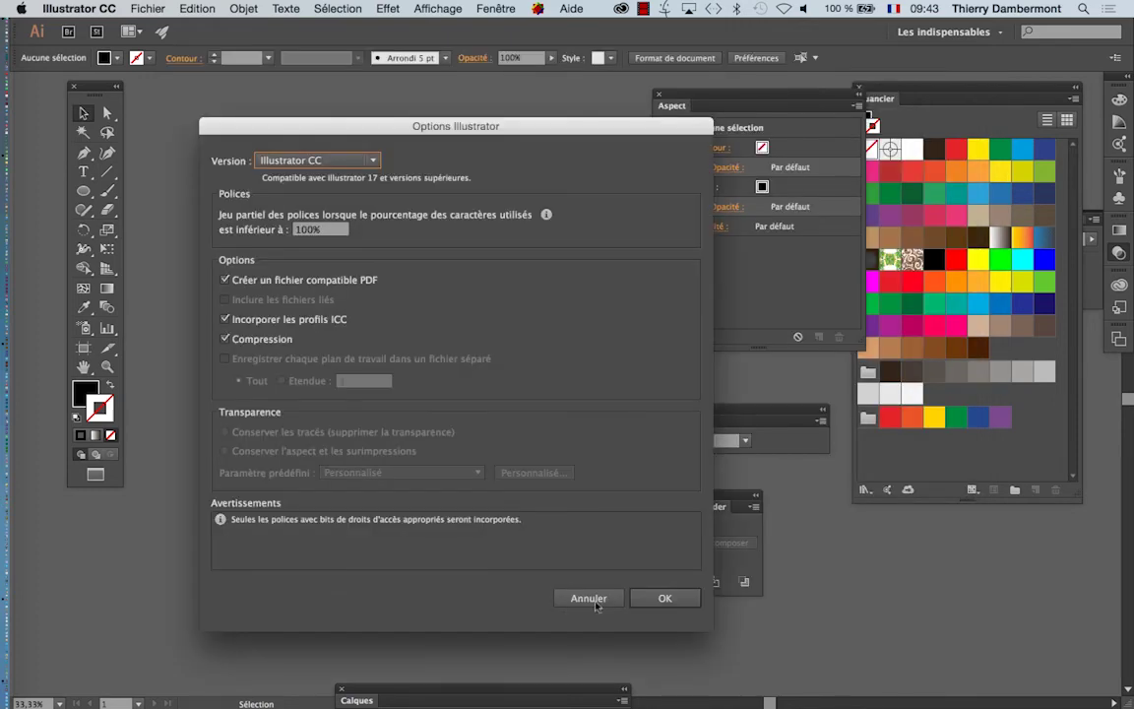
pyautogui.press('Return')
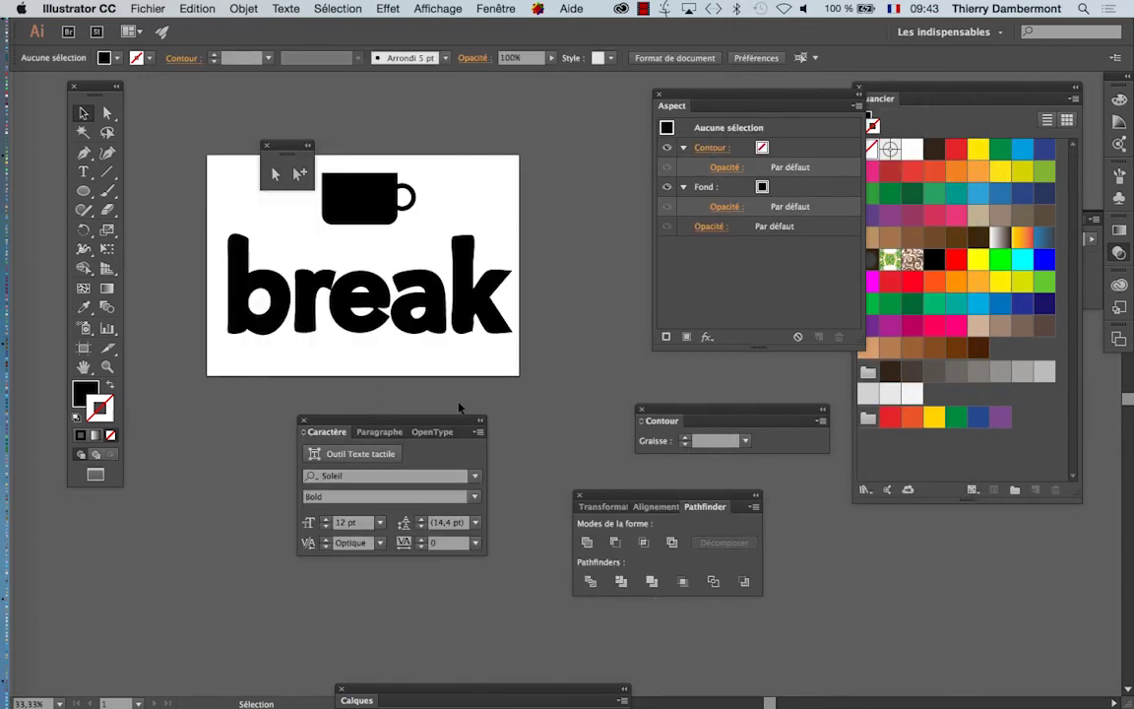